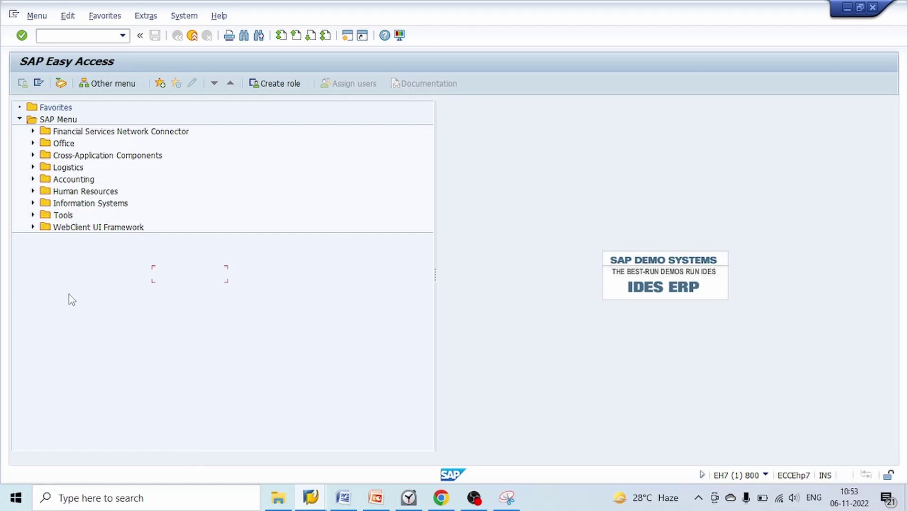
- Start an FB50 G/L document dated 06112022 with header text TEST
left_click(59, 36)
type("FB50")
key("Return")
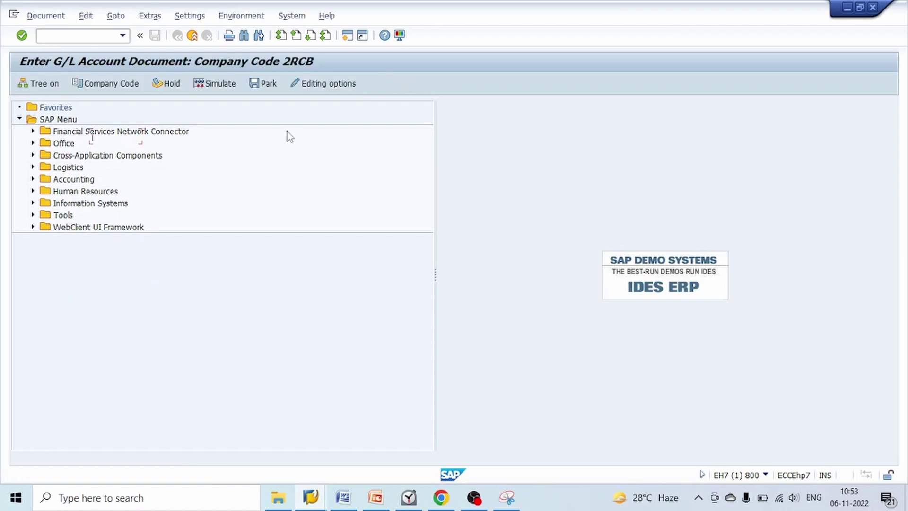
type("06")
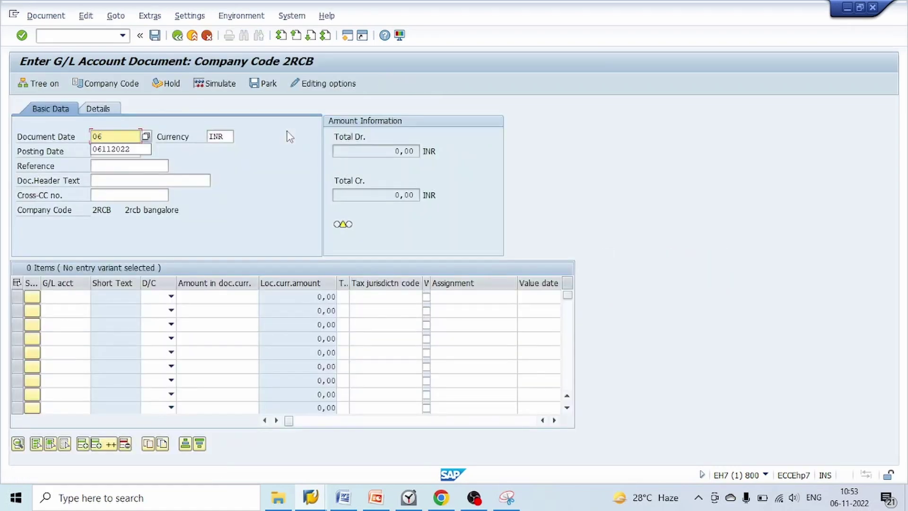
type("112022")
key("Tab")
key("Tab")
key("Tab")
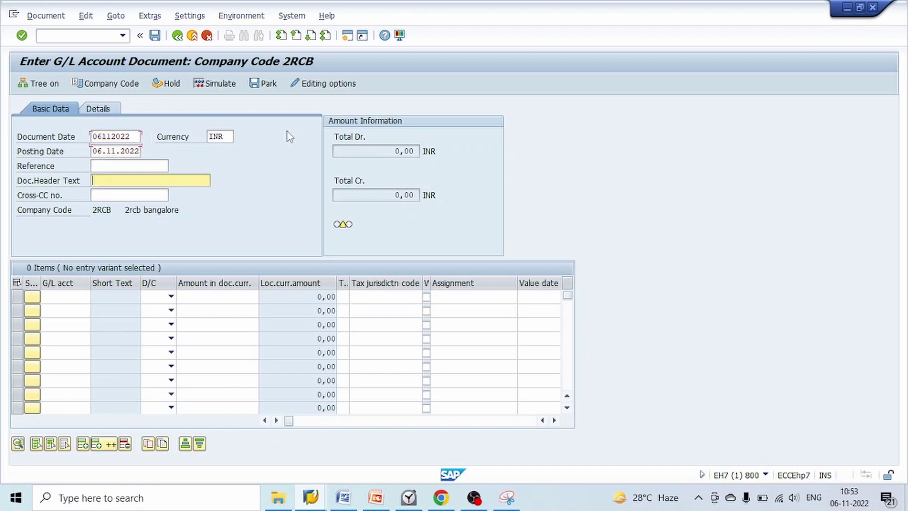
key("Down")
key("Return")
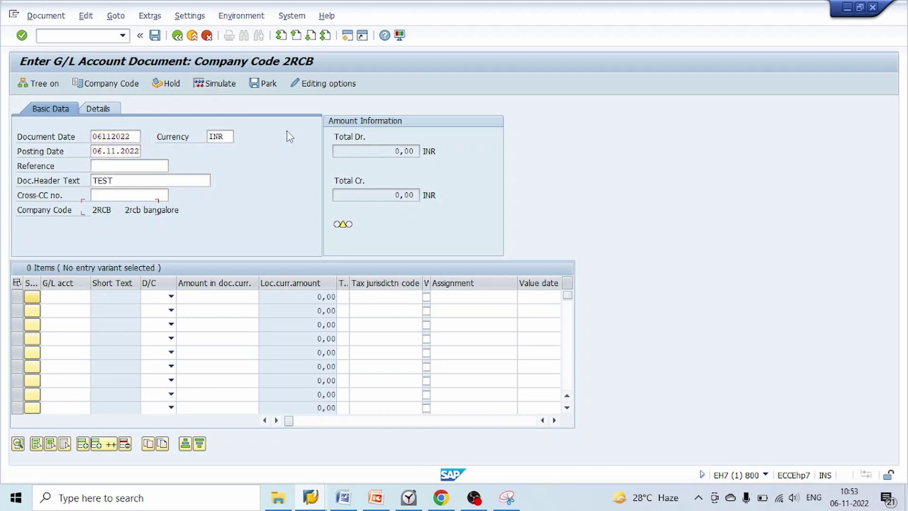
- Enter the first line: account 4016, Debit, amount 1000, text ASDF
type("4016")
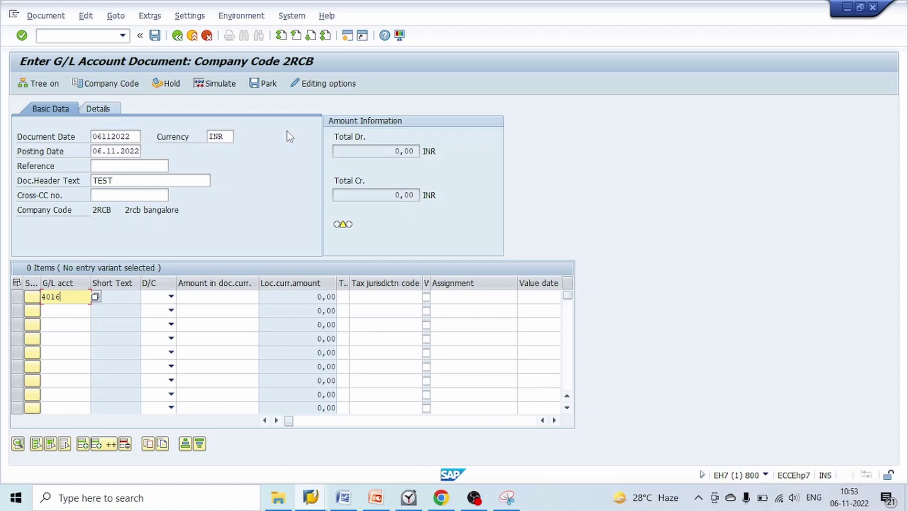
key("Tab")
key("Down")
key("Tab")
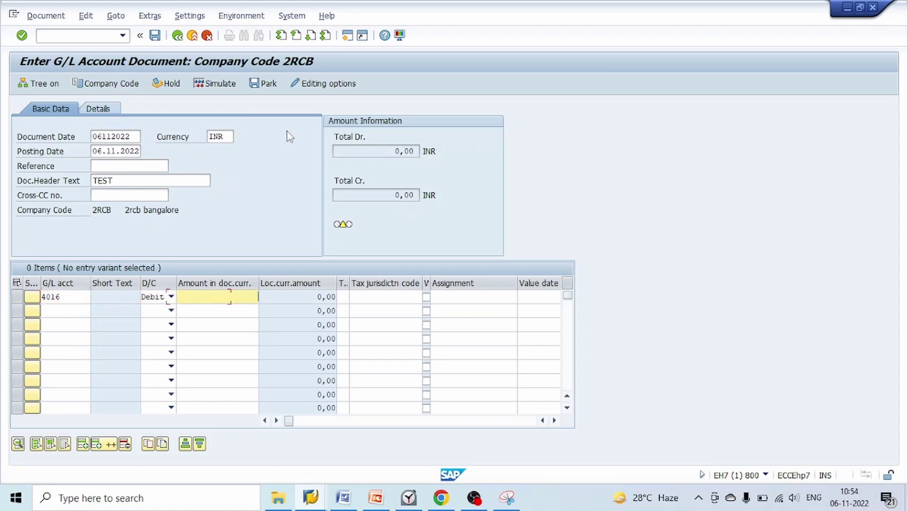
type("1000")
key("Tab")
key("Tab")
key("Tab")
key("Tab")
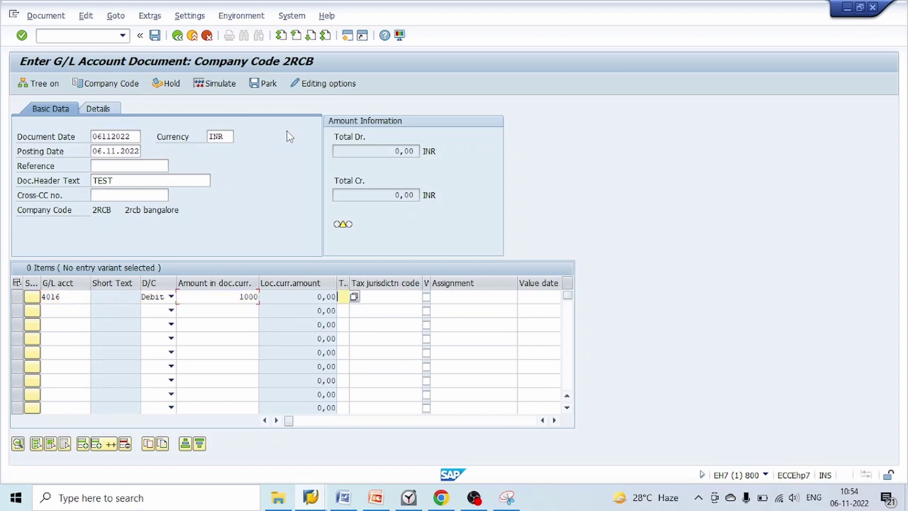
key("Tab")
key("Tab")
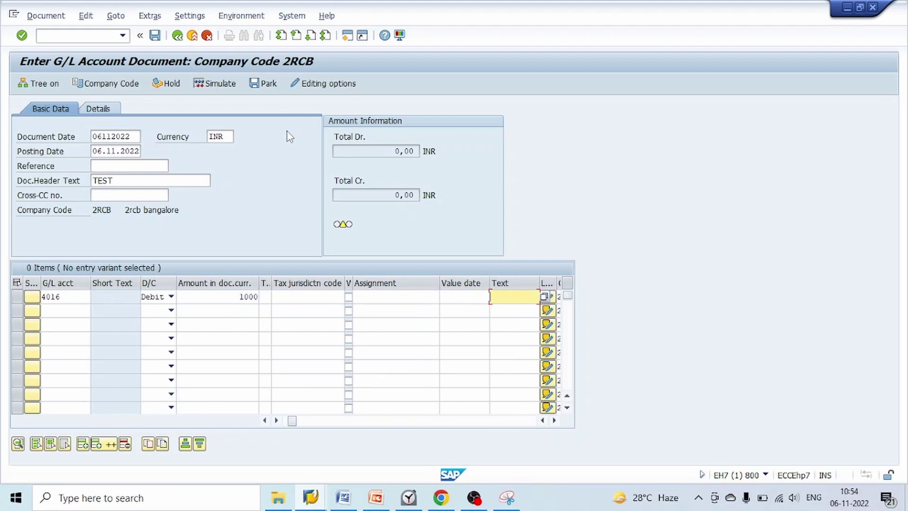
type("ASDF")
key("Tab")
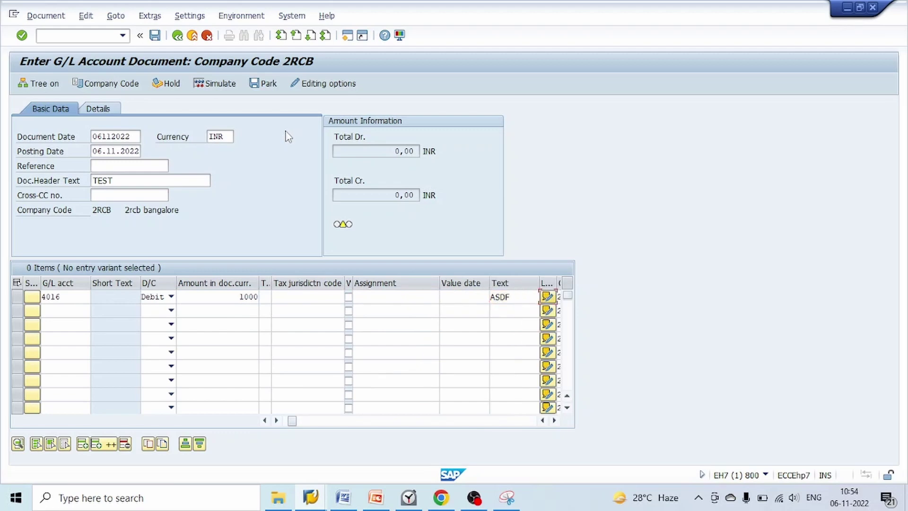
- Add line two (account 1000, Credit 1000, value date 01012022, text ASDF) and post
left_click(59, 310)
type("1000")
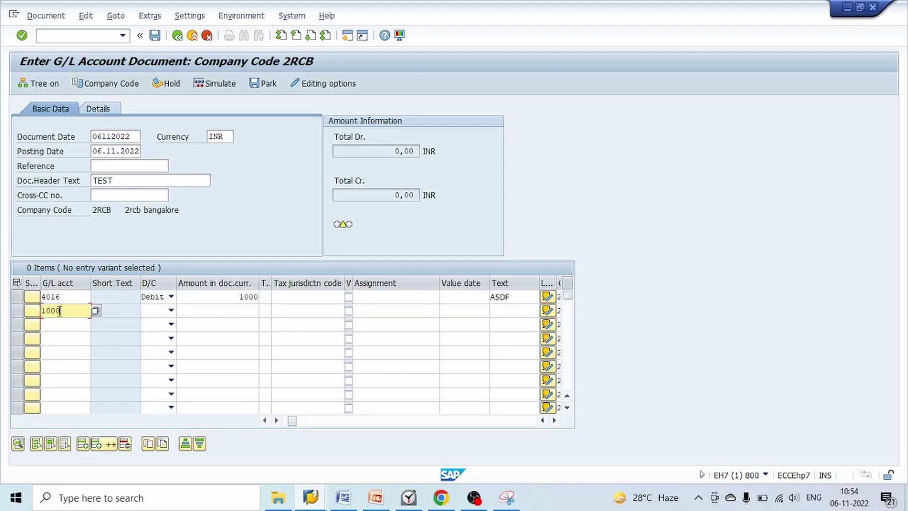
key("Tab")
key("c")
key("Tab")
type("100")
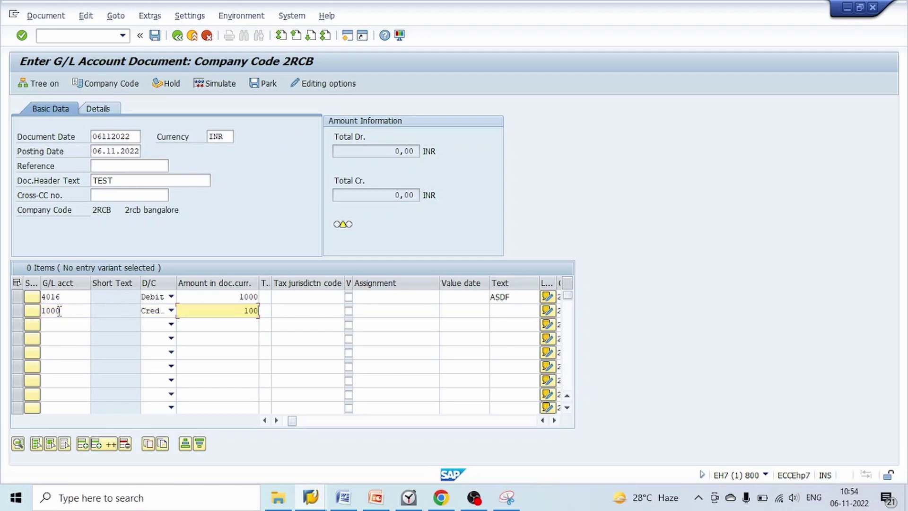
type("0")
key("Tab")
key("Tab")
key("Tab")
key("Tab")
key("Tab")
type("0")
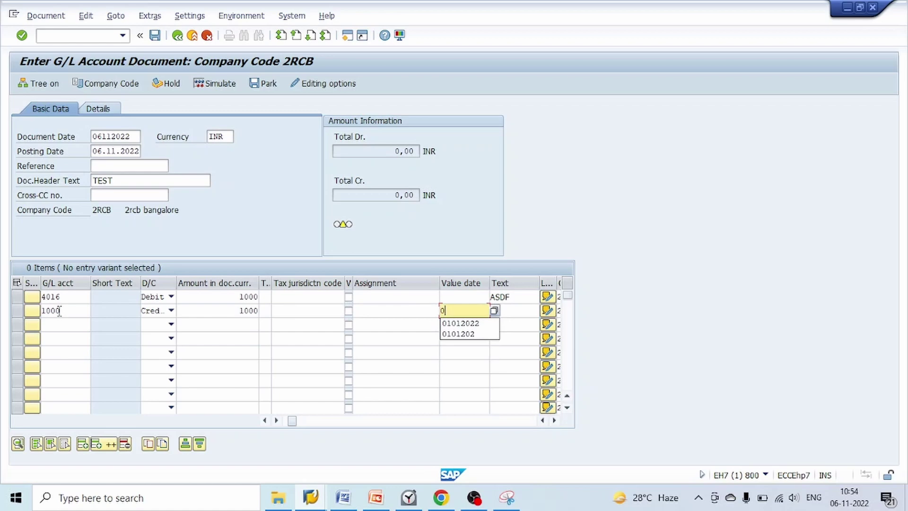
type("1012022")
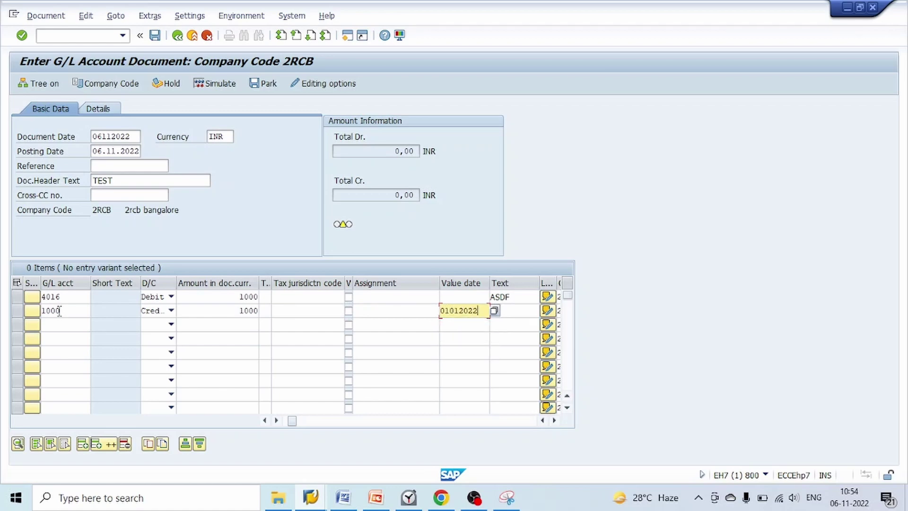
key("Tab")
type("ASDF")
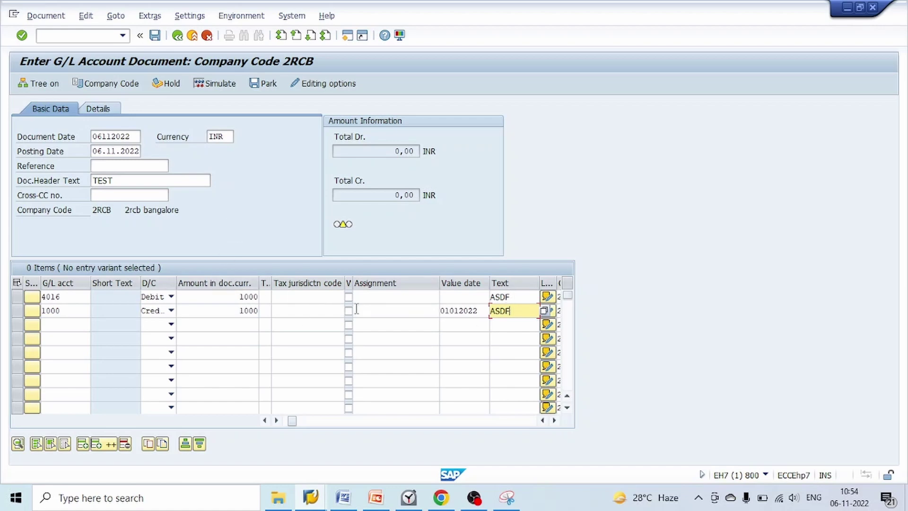
key("Return")
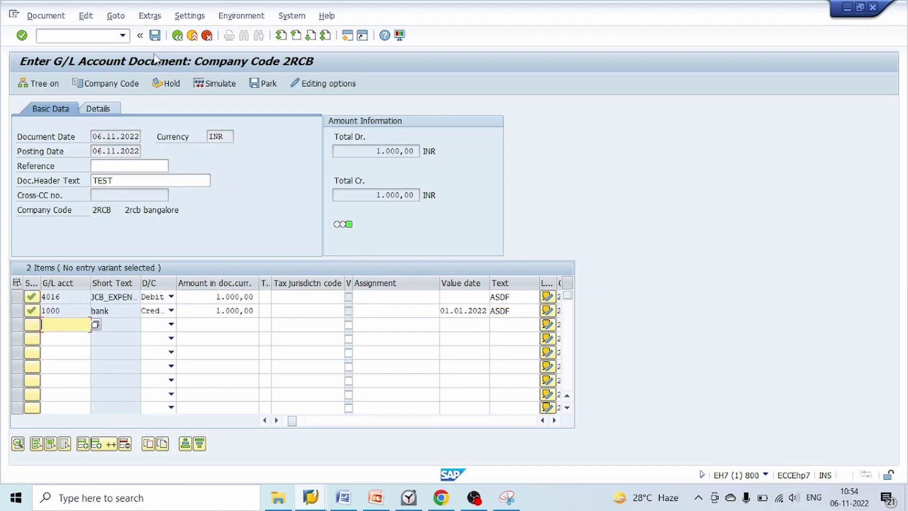
left_click(155, 35)
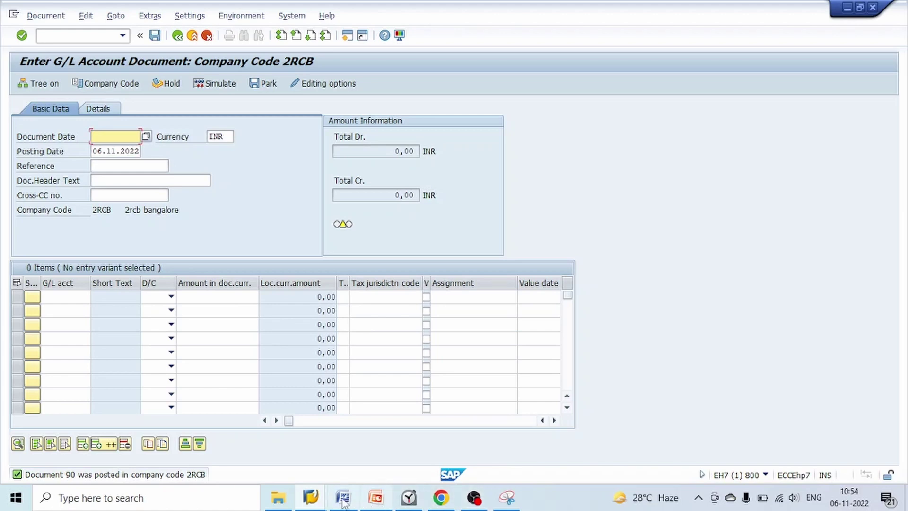
- From Easy Access, open the SE16 Data Browser selection screen for table BSEG
mouse_move(311, 500)
left_click(324, 463)
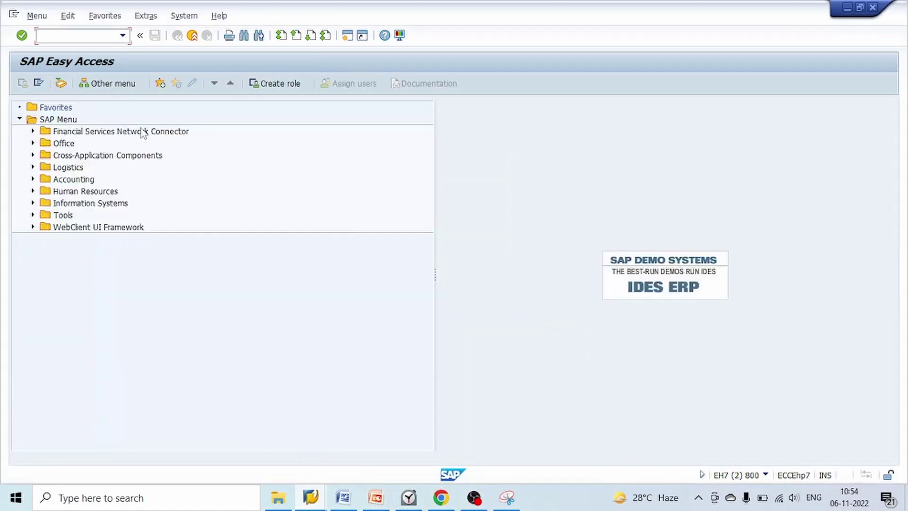
type("SE16")
key("Return")
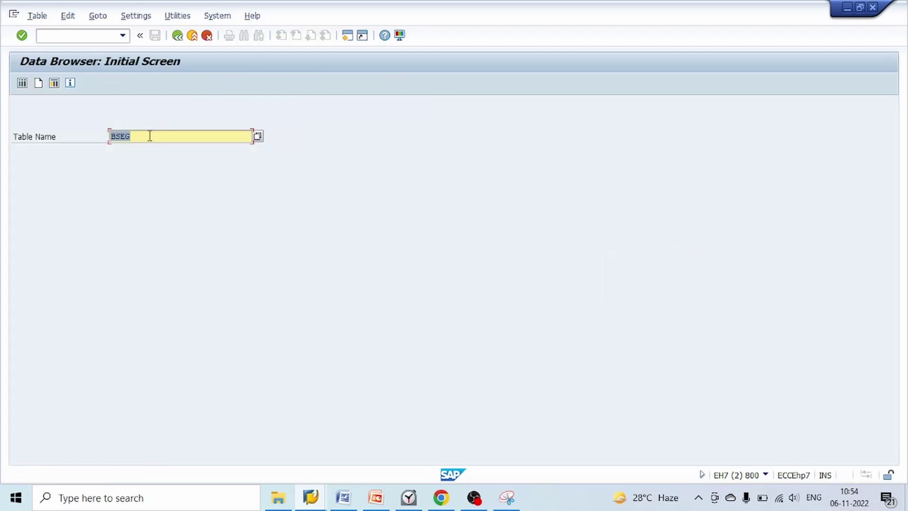
left_click(150, 136)
key("Return")
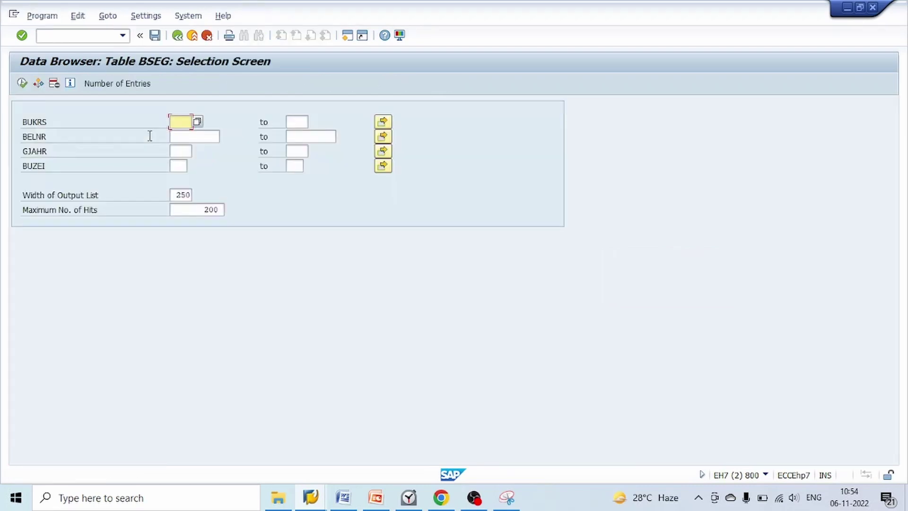
key("alt+Tab")
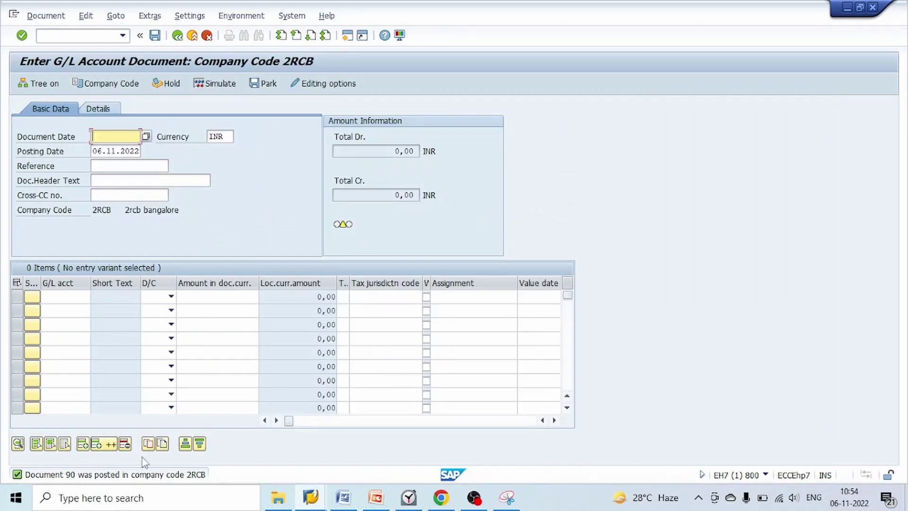
key("alt+Tab")
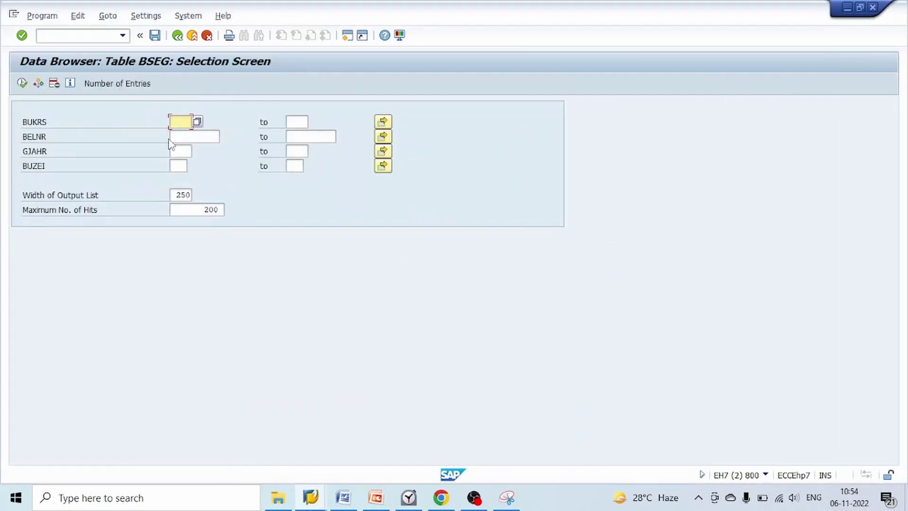
- Restrict BSEG to company code 2RCB, document 90, fiscal year 2022 and execute
type("2RCB")
key("Tab")
key("Tab")
key("Tab")
type("90")
key("Tab")
key("Tab")
key("Tab")
type("2022")
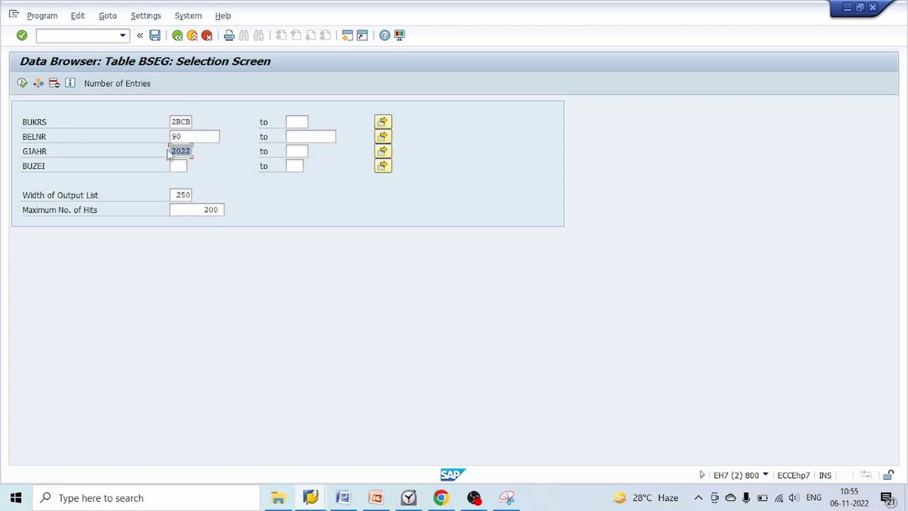
left_click(22, 84)
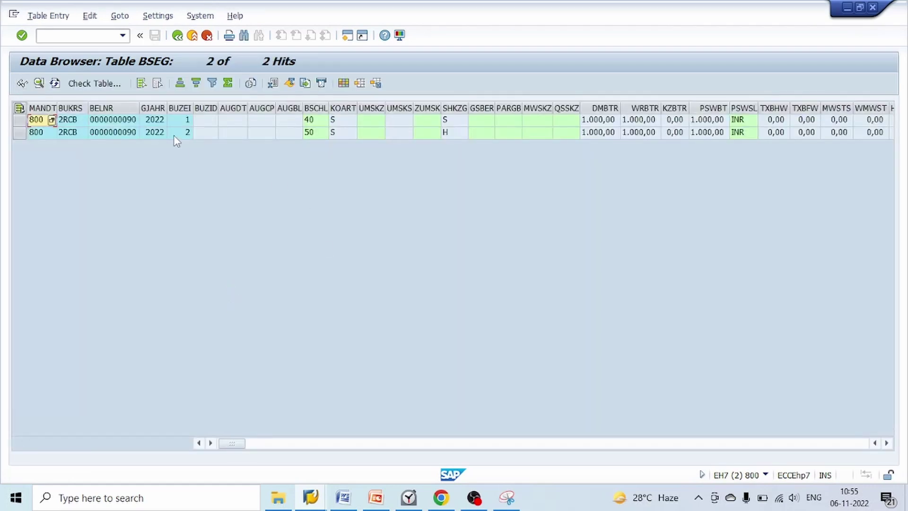
- Compare the two BSEG line items, noting posting keys 40 and 50
left_click(174, 133)
left_click(316, 122)
left_click(316, 133)
key("Up")
key("Right")
key("Right")
key("Right")
key("Right")
key("Right")
key("Right")
key("Right")
key("Right")
key("Right")
key("Right")
key("Right")
key("Right")
key("Right")
key("Right")
key("Right")
key("Right")
key("Right")
key("Right")
key("Right")
key("Right")
key("Right")
key("Right")
key("Right")
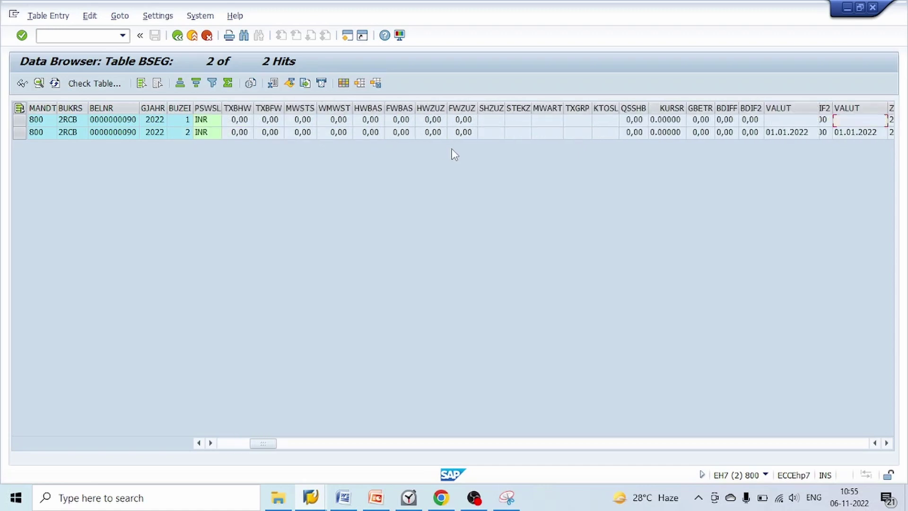
key("Right")
key("Right")
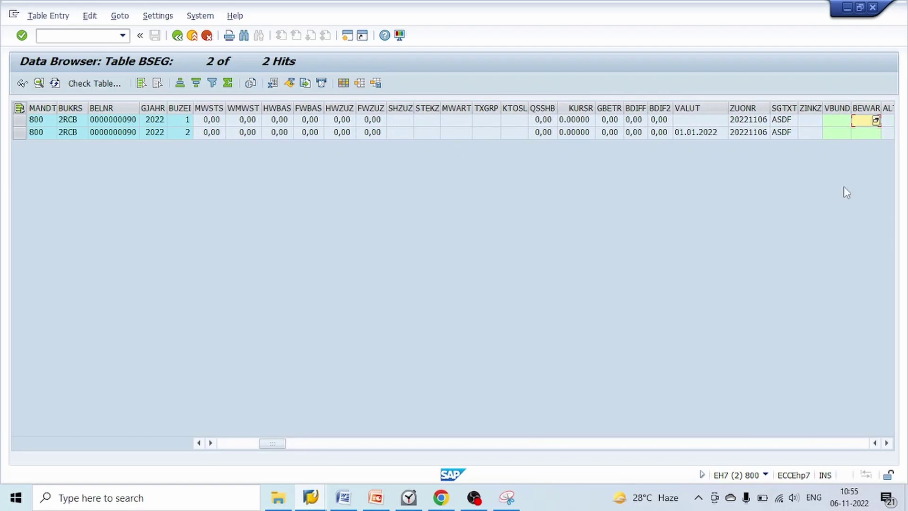
- Verify both lines carry SGTXT text ASDF for document 90, then open a new session
left_click(780, 120)
left_click(781, 120)
left_click(783, 133)
left_click(785, 121)
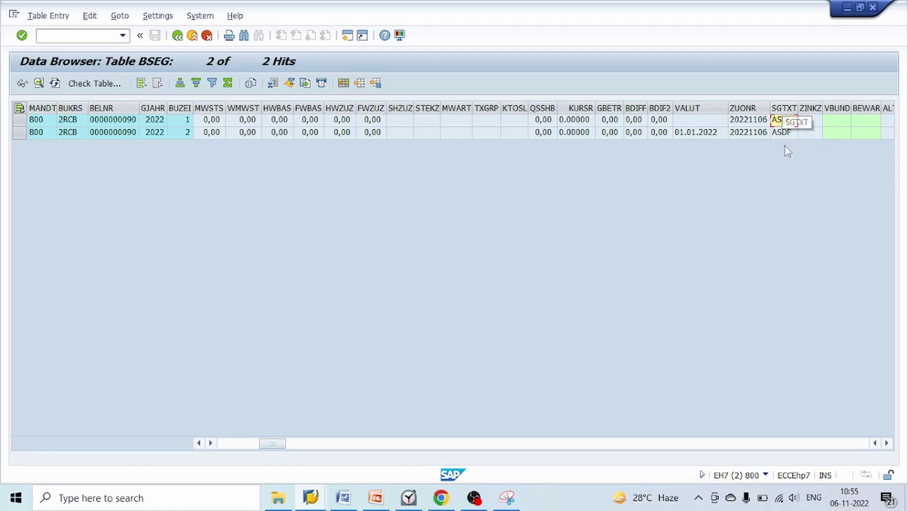
left_click(787, 134)
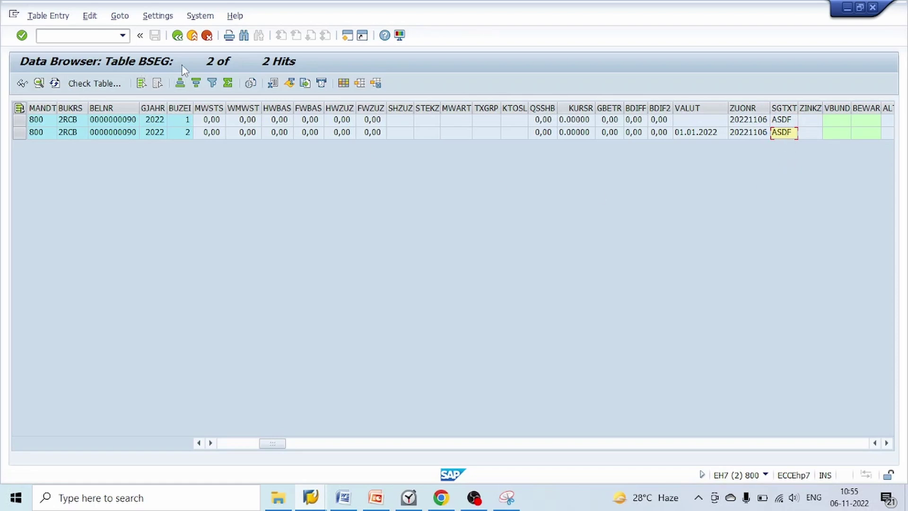
left_click(125, 135)
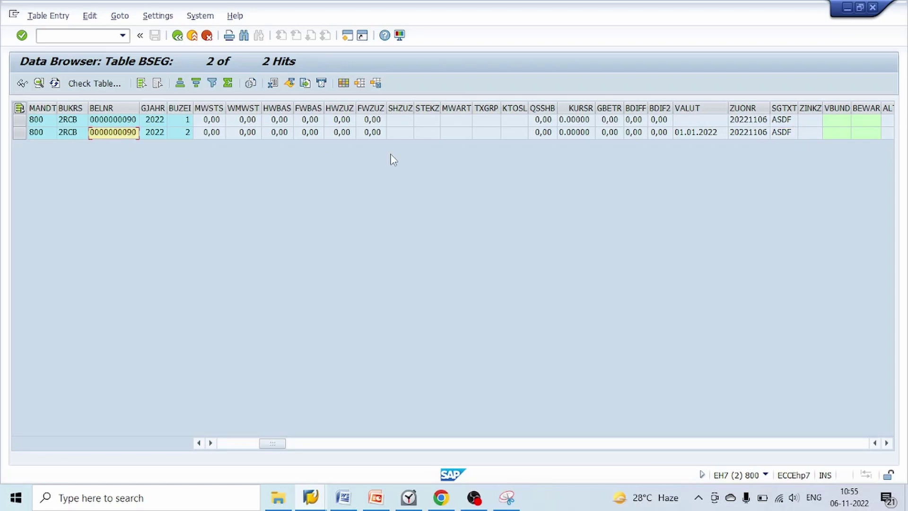
key("Left")
key("Left")
scroll(393, 160, "left", 2)
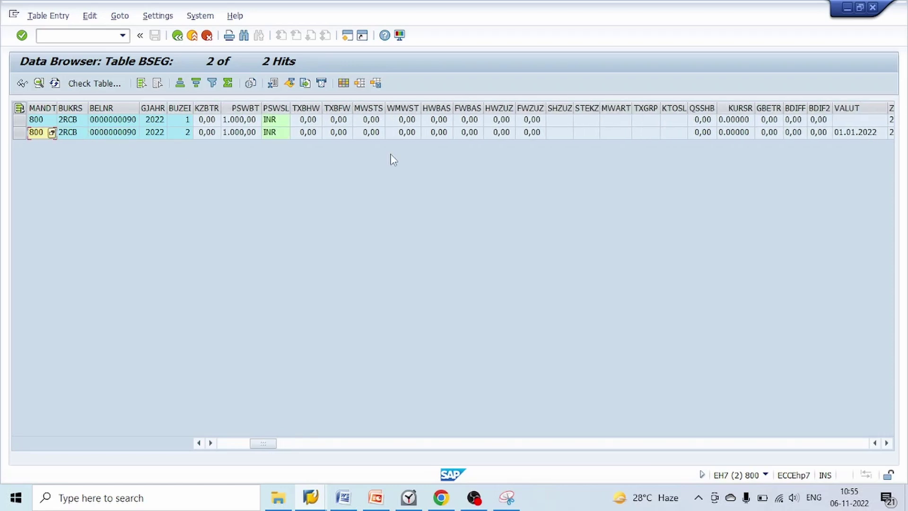
left_click(351, 35)
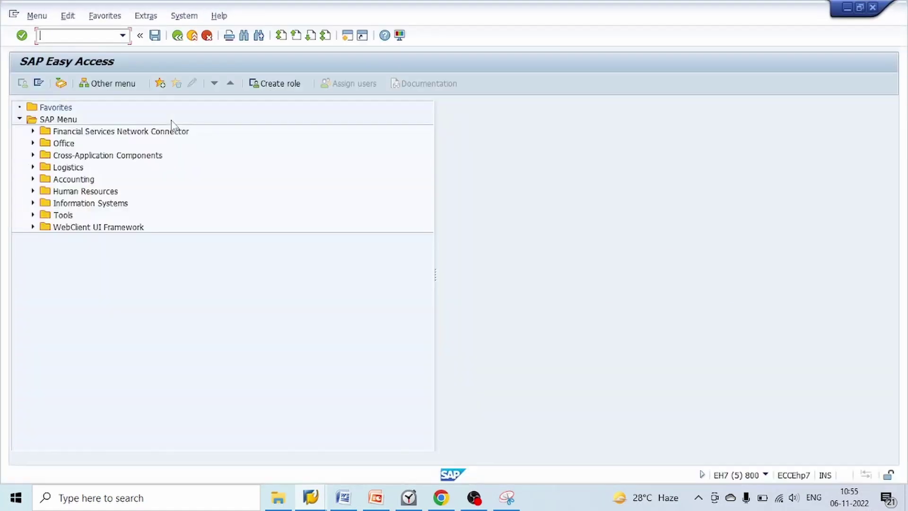
- Query table BKPF in SE16 for company code 2RCB, document 90, year 2022
type("SE")
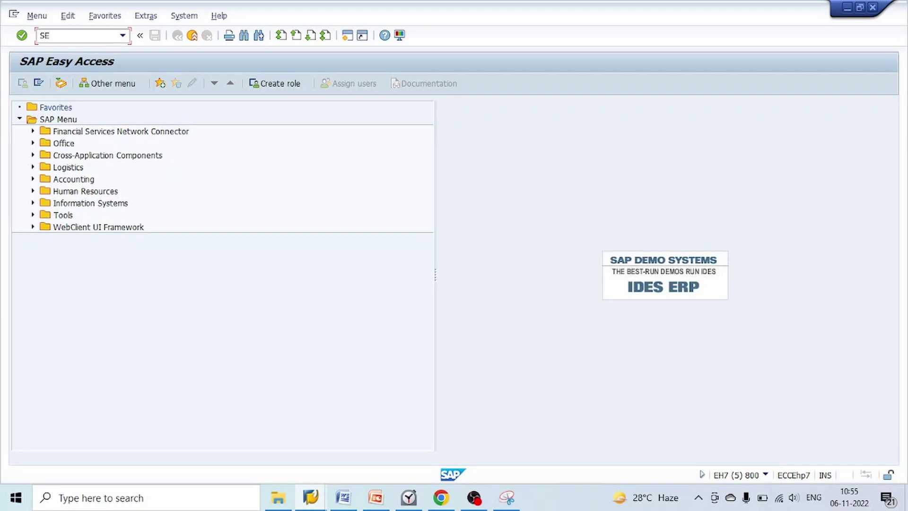
type("16")
key("Return")
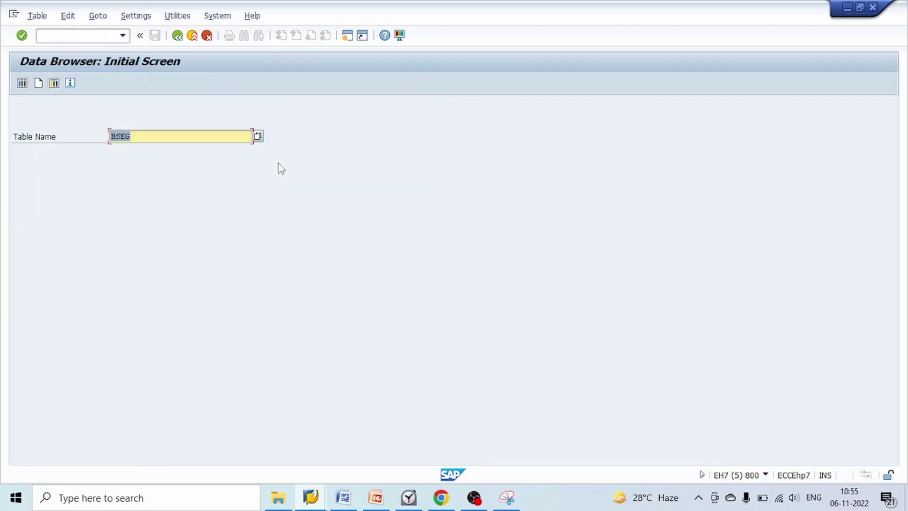
type("BKPF")
key("Return")
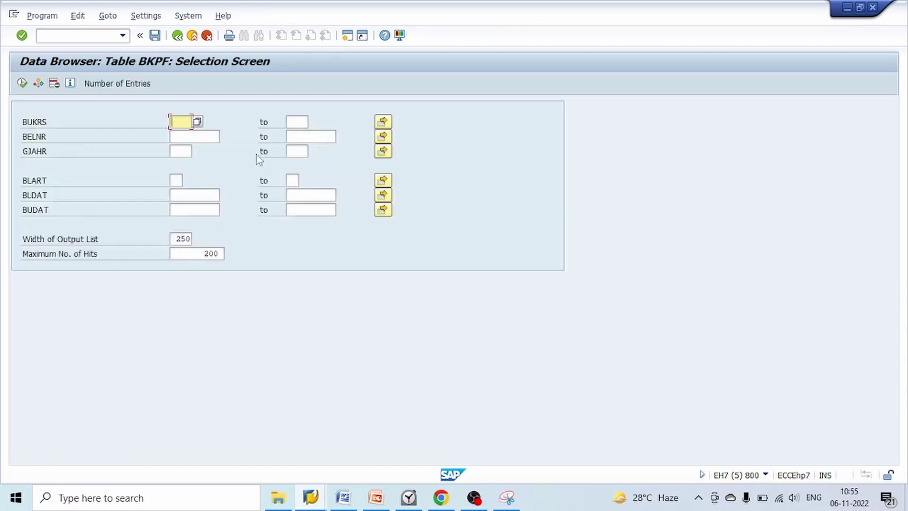
type("2RCB")
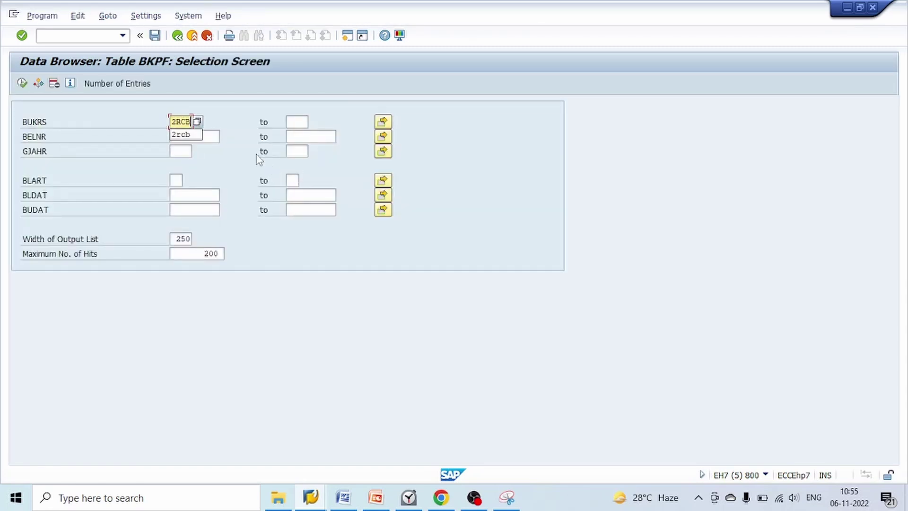
key("Tab")
key("Tab")
type("90")
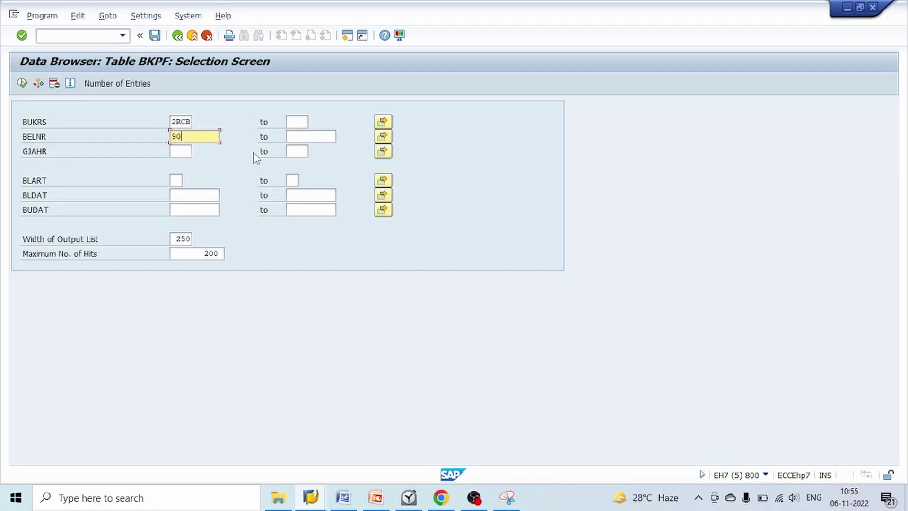
key("Tab")
key("Tab")
type("2022")
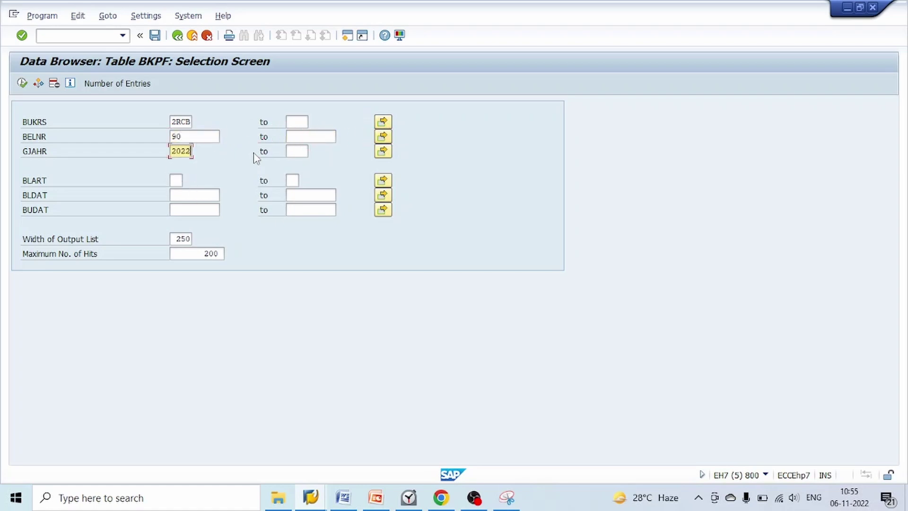
key("shift+Home")
left_click(22, 83)
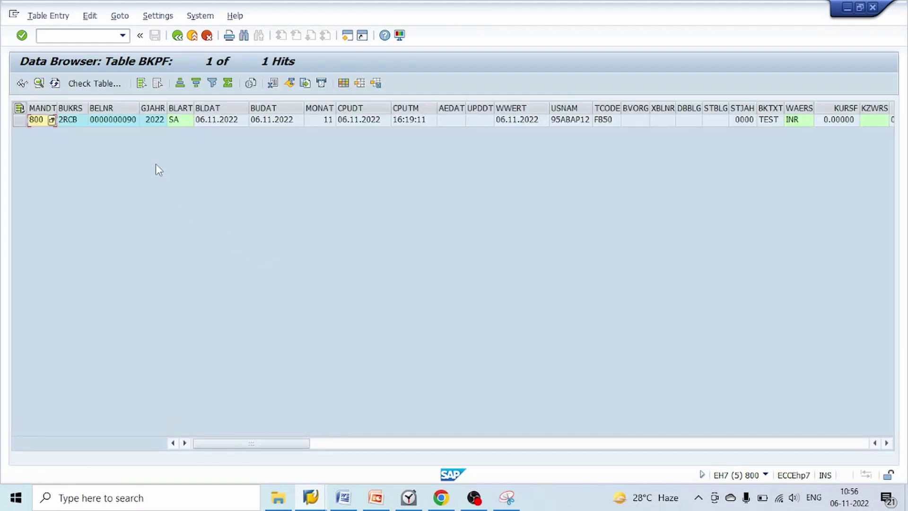
- Inspect the BKPF header's company code and user name columns
left_click(80, 123)
left_click(569, 123)
left_click(573, 117)
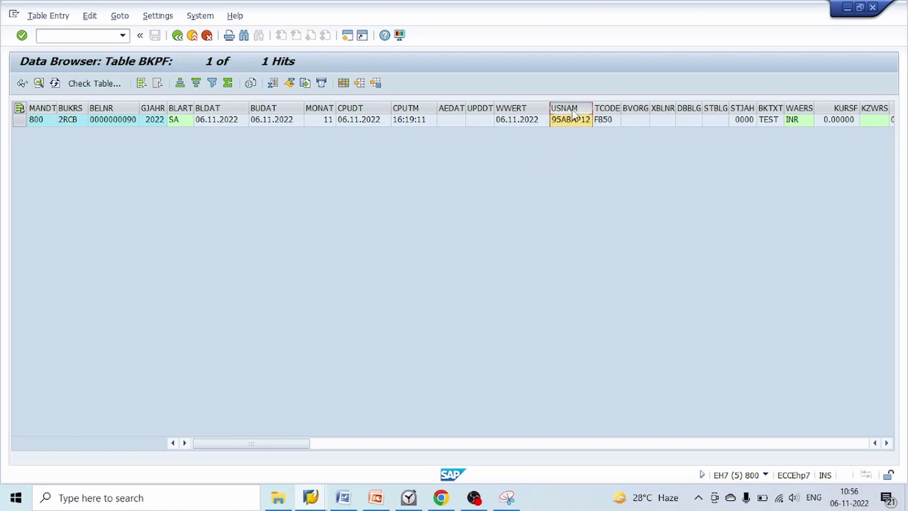
left_click(64, 108, "ctrl")
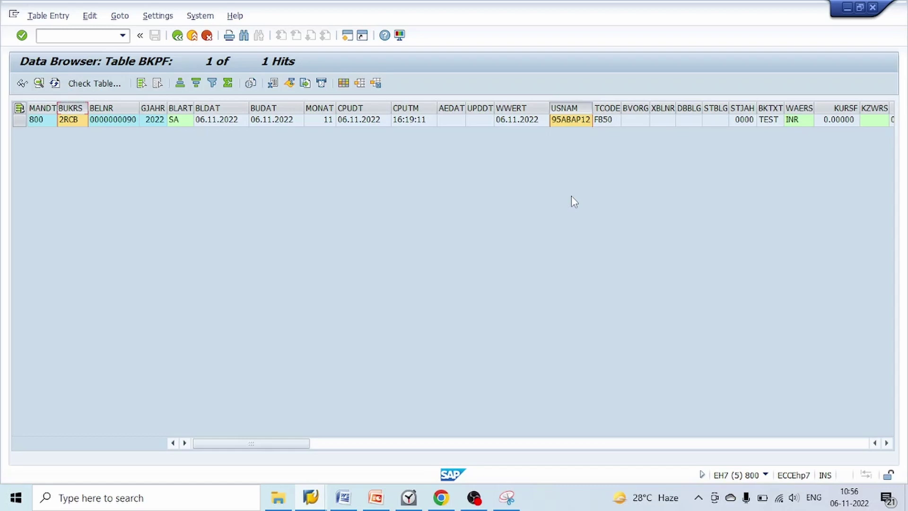
left_click(515, 226)
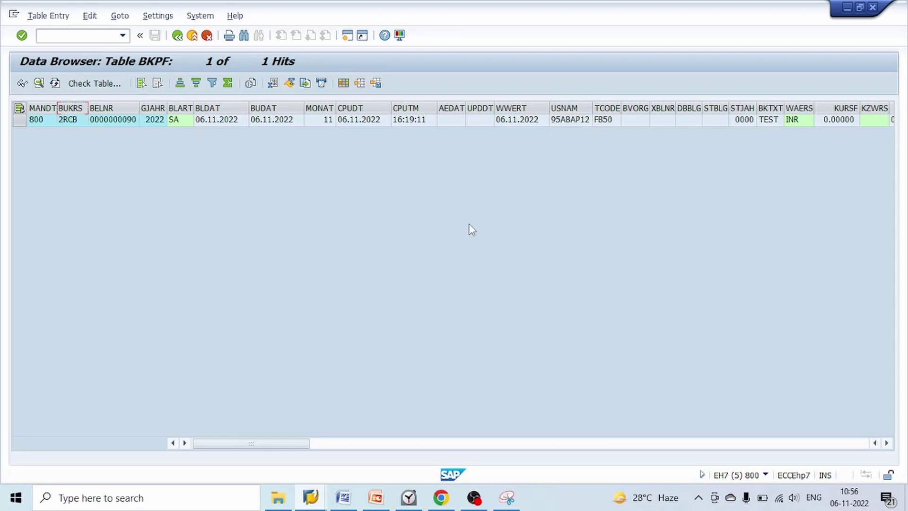
- Return to the BSEG result window and select the SGTXT line text column
left_click(310, 496)
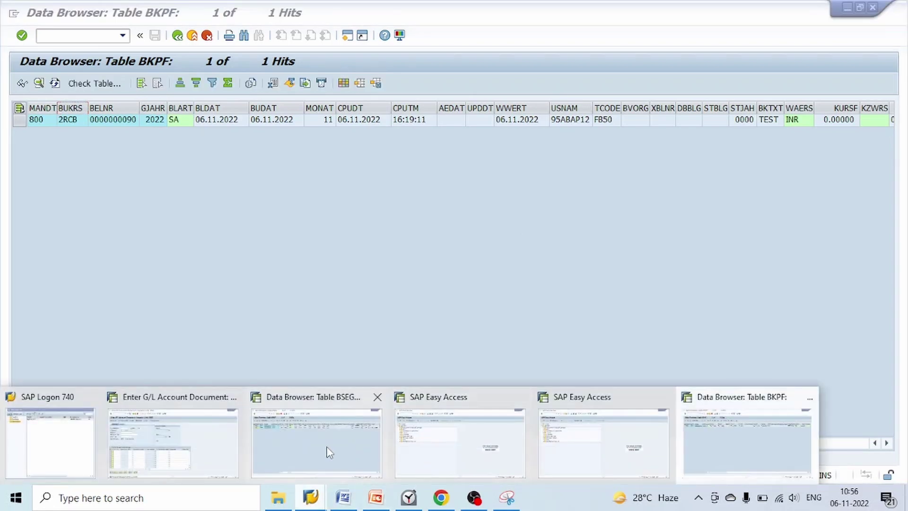
left_click(328, 446)
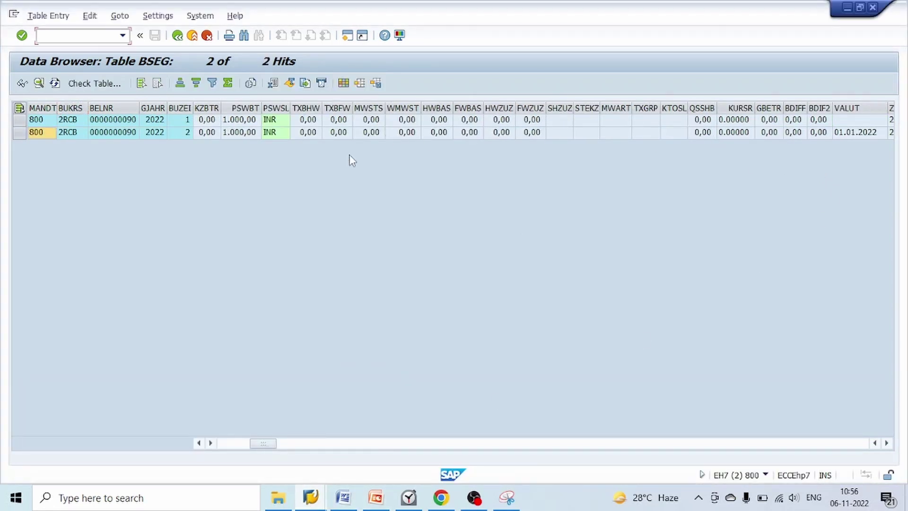
left_click(830, 121)
key("Tab")
key("Tab")
key("Tab")
key("Tab")
key("Tab")
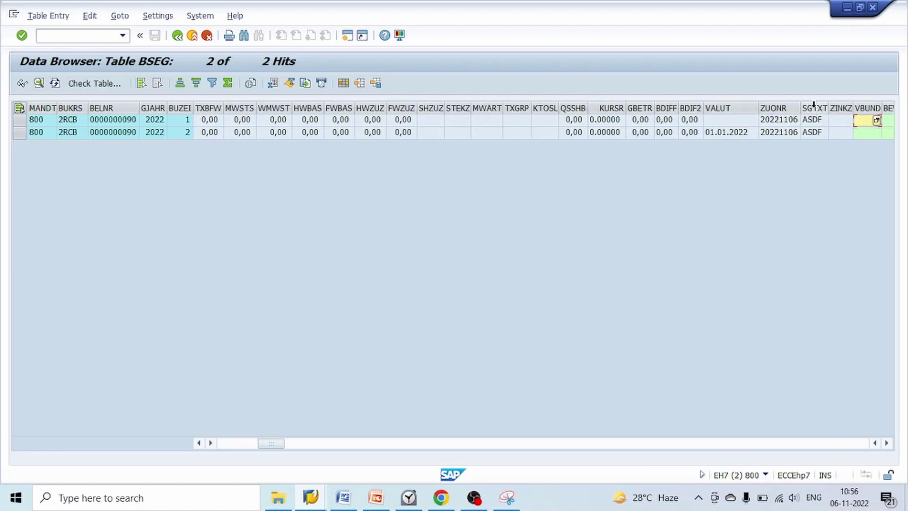
left_click(814, 107)
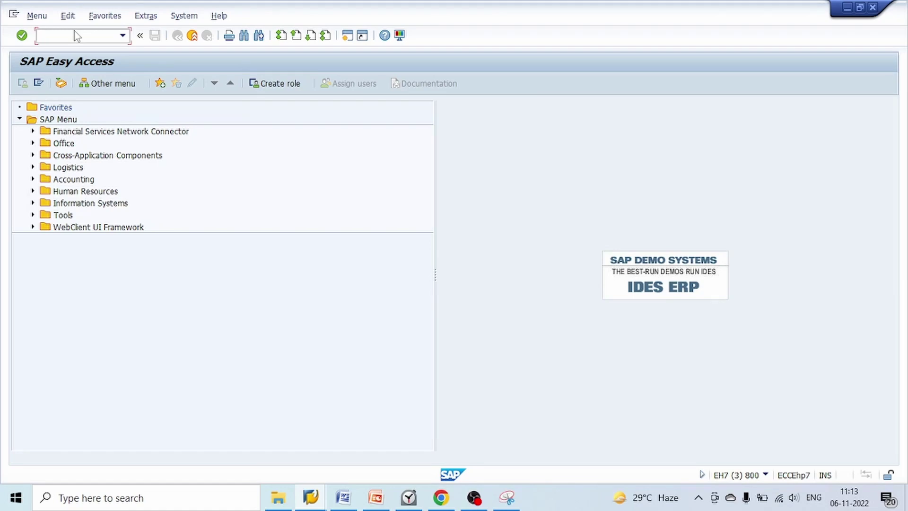
- In OBBH, add a 2RCB entry at call point 2 with substitution TEST101, then create TEST101
type("OBBH")
key("Return")
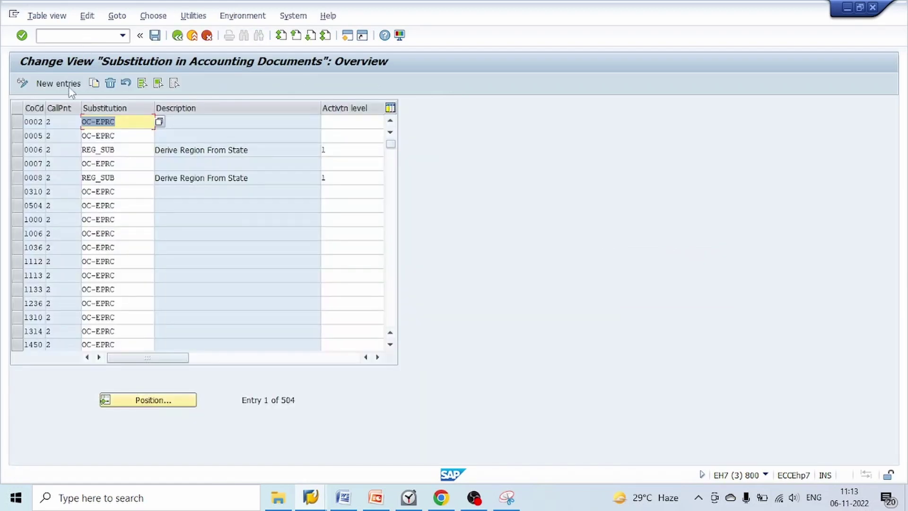
left_click(56, 83)
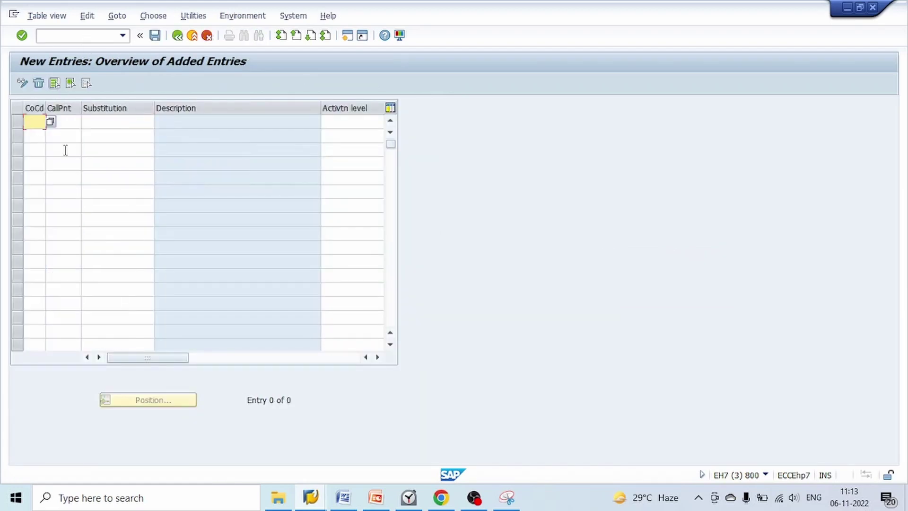
type("2RCB")
key("Tab")
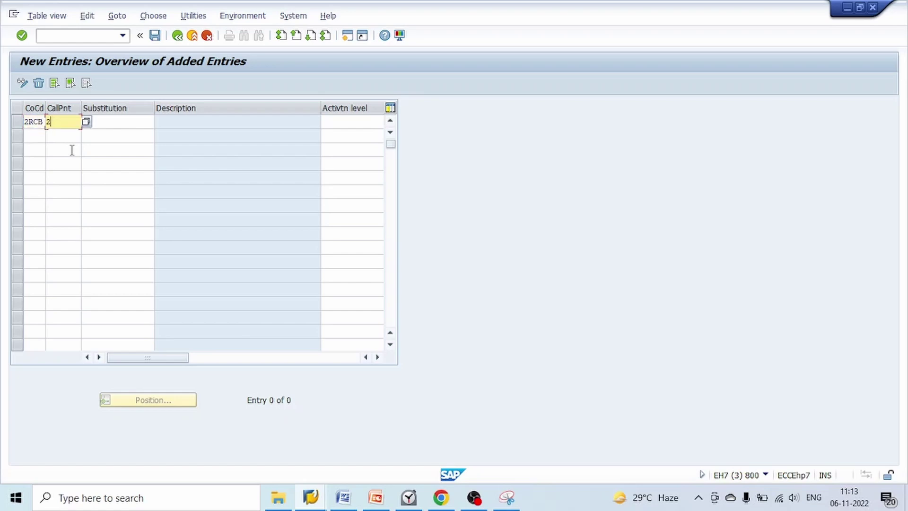
key("Tab")
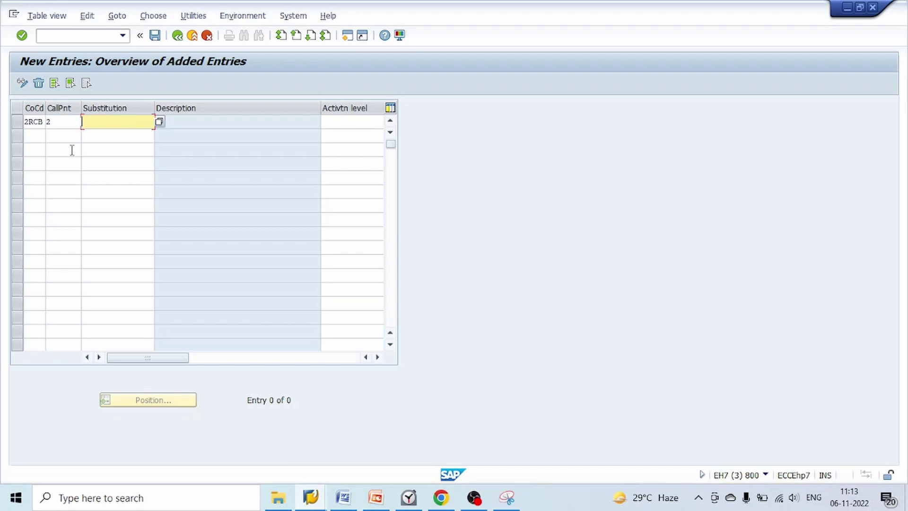
type("TEST101")
key("Return")
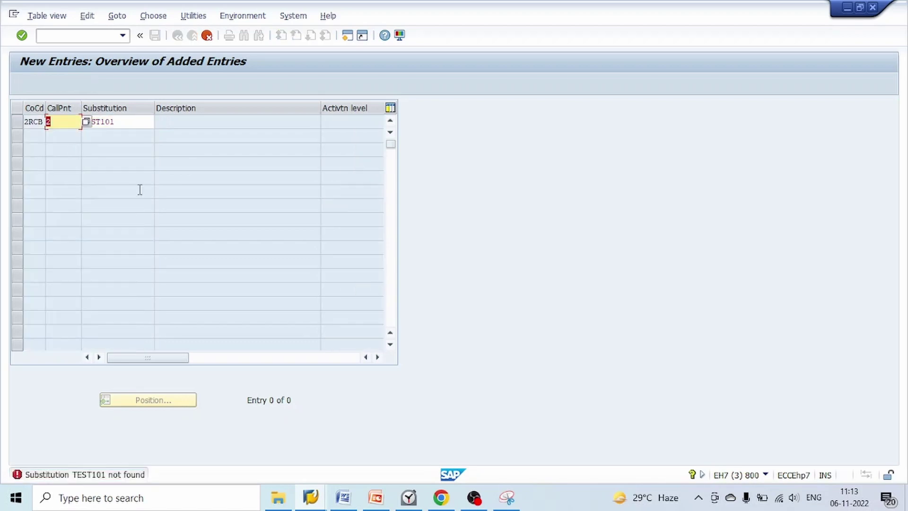
double_click(109, 122)
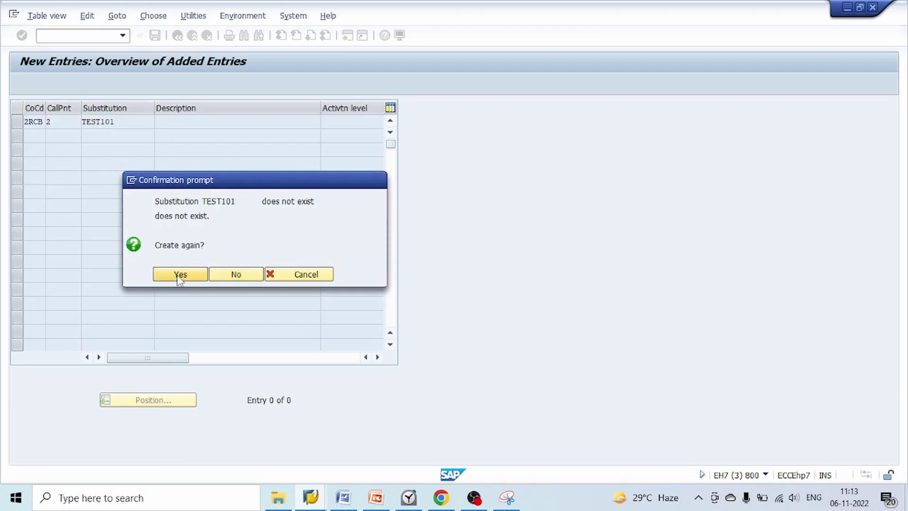
left_click(180, 275)
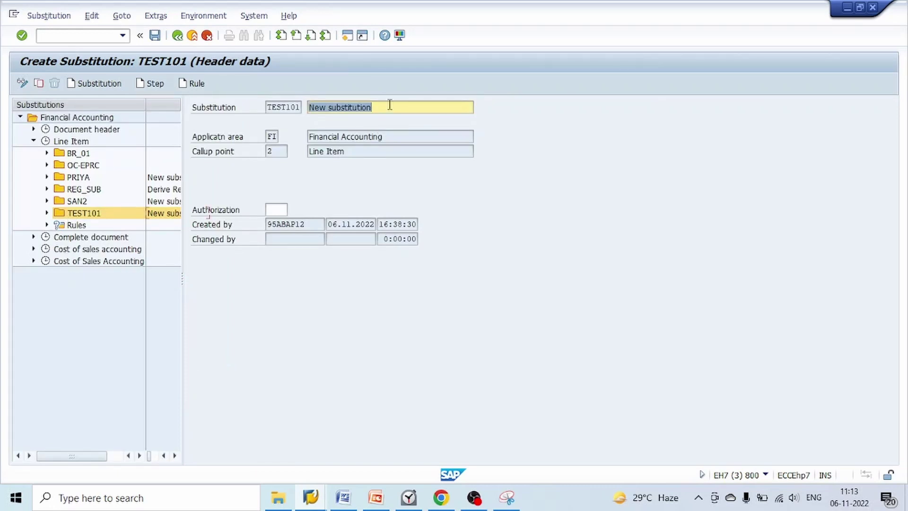
- Save substitution TEST101 with the description TEST101
type("TEST101")
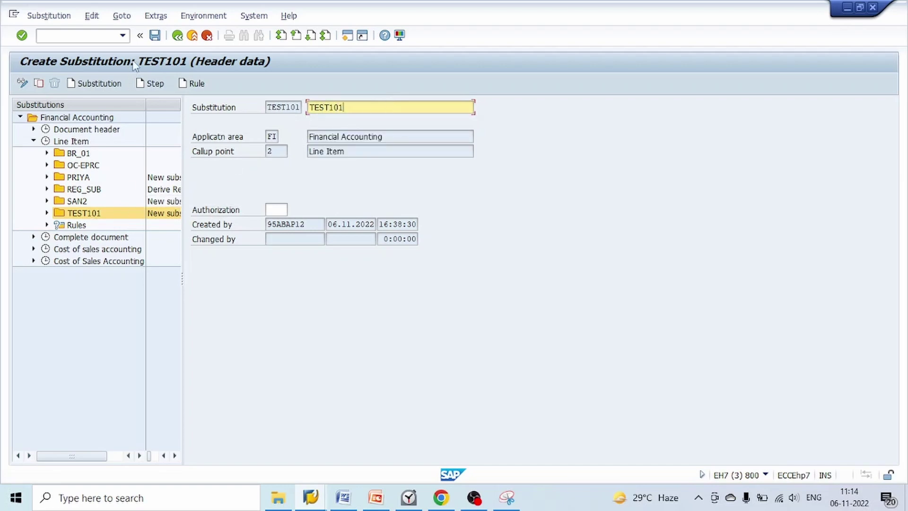
left_click(155, 35)
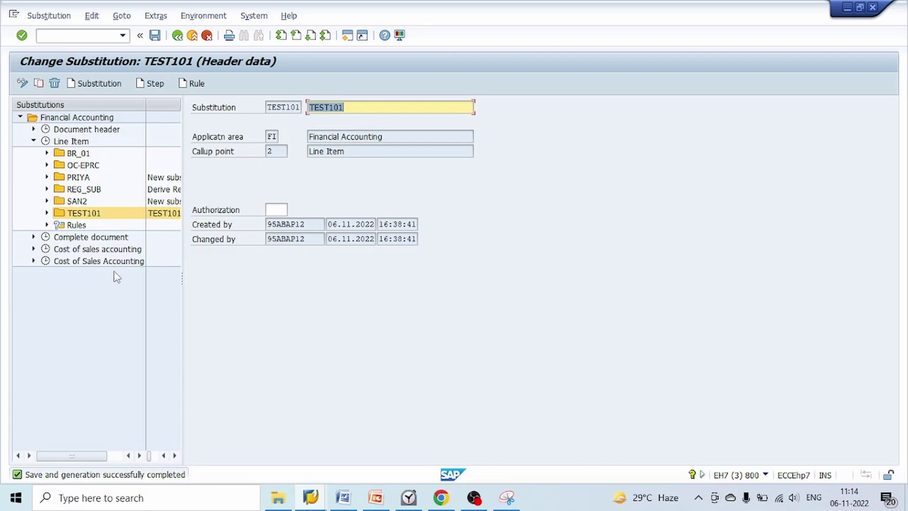
left_click(74, 215)
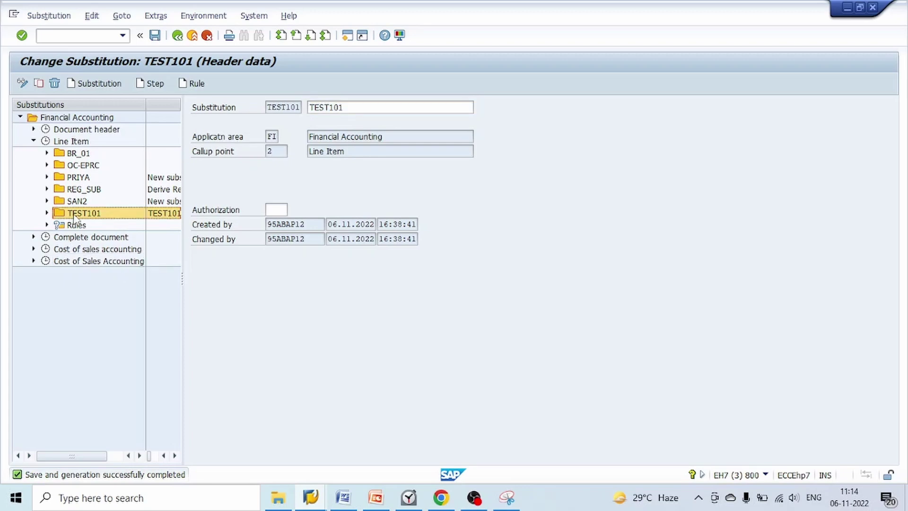
- Add and save Step 001 described as STEP 101
left_click(155, 84)
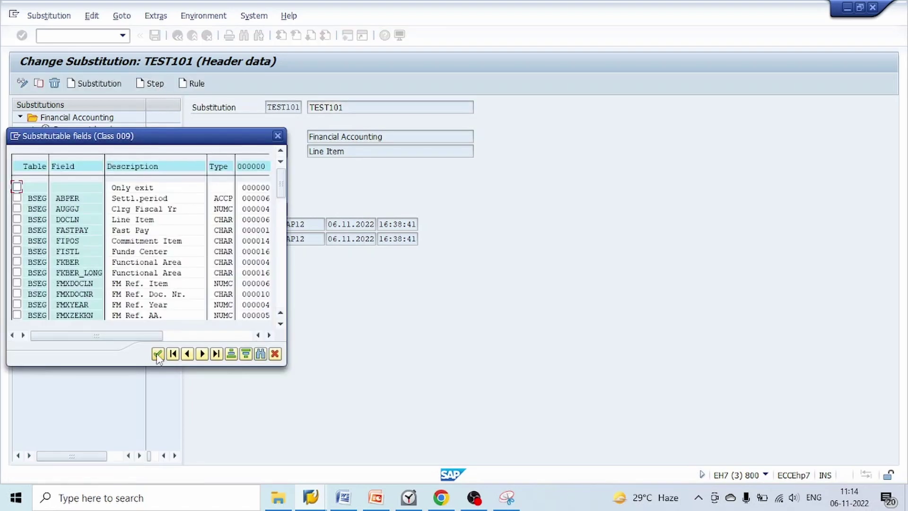
left_click(157, 354)
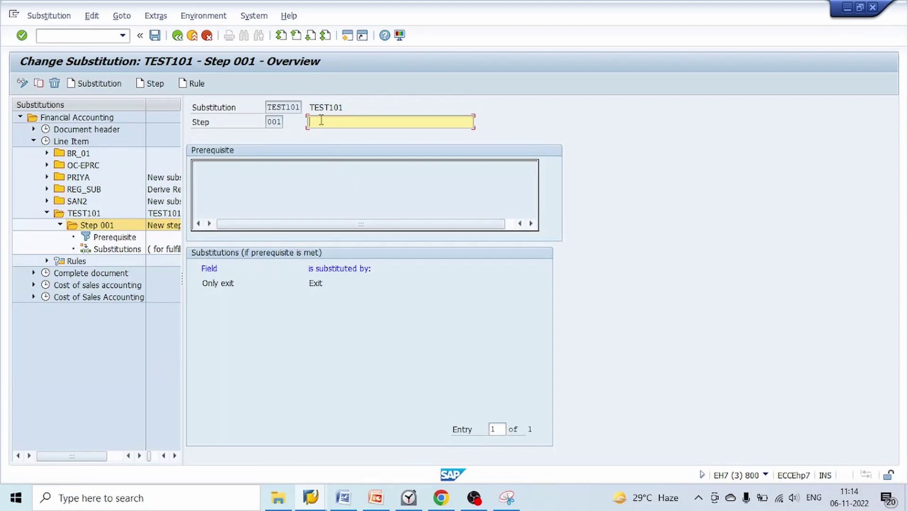
type("STEP 101")
left_click(155, 36)
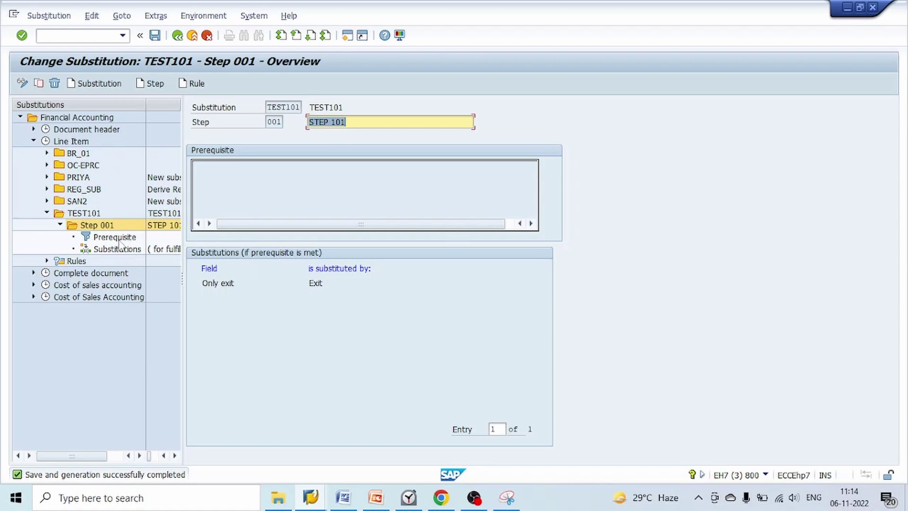
left_click(120, 240)
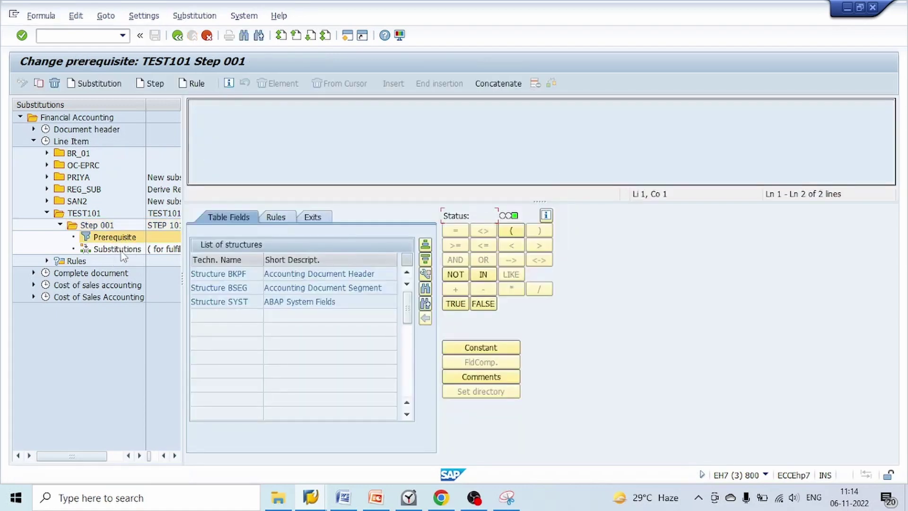
- Navigate between Step 001's Prerequisite and Substitutions nodes in the tree
left_click(122, 251)
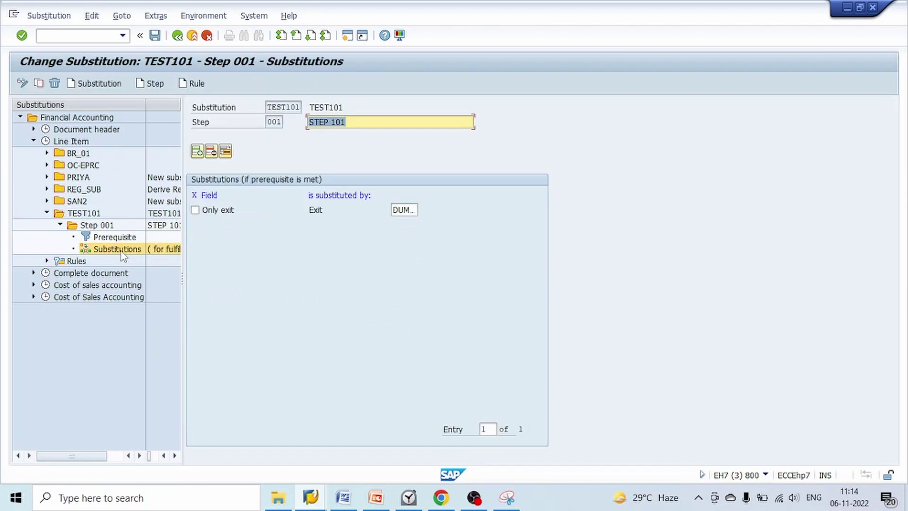
left_click(127, 237)
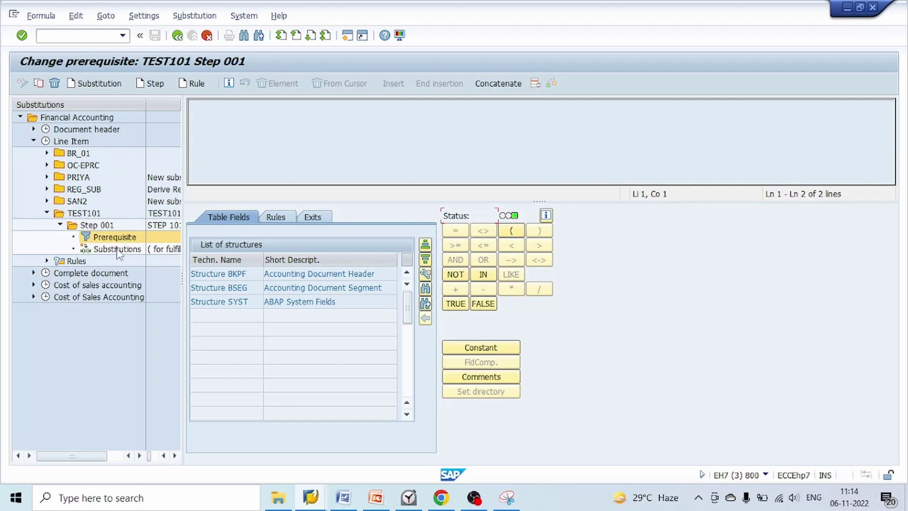
left_click(117, 249)
- Build the prerequisite condition BKPF-BUKRS = '2RCB' from the BKPF field list
double_click(240, 275)
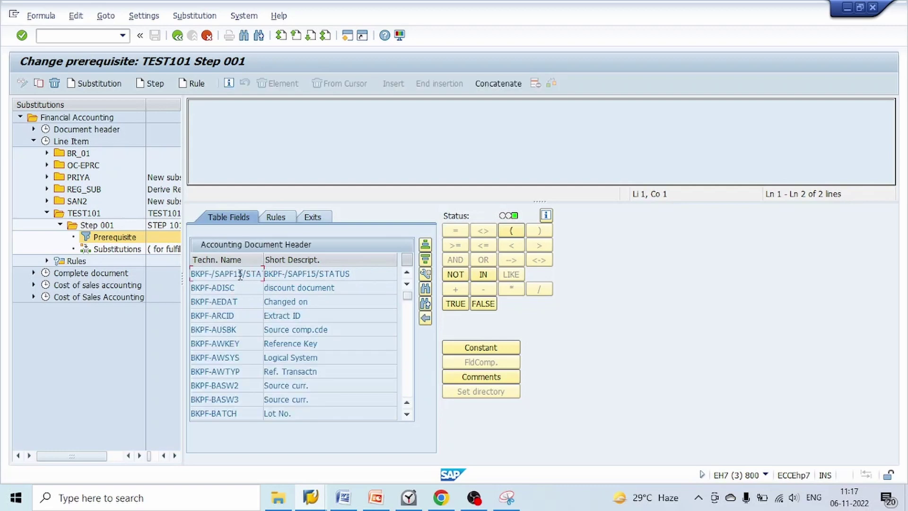
left_click(425, 290)
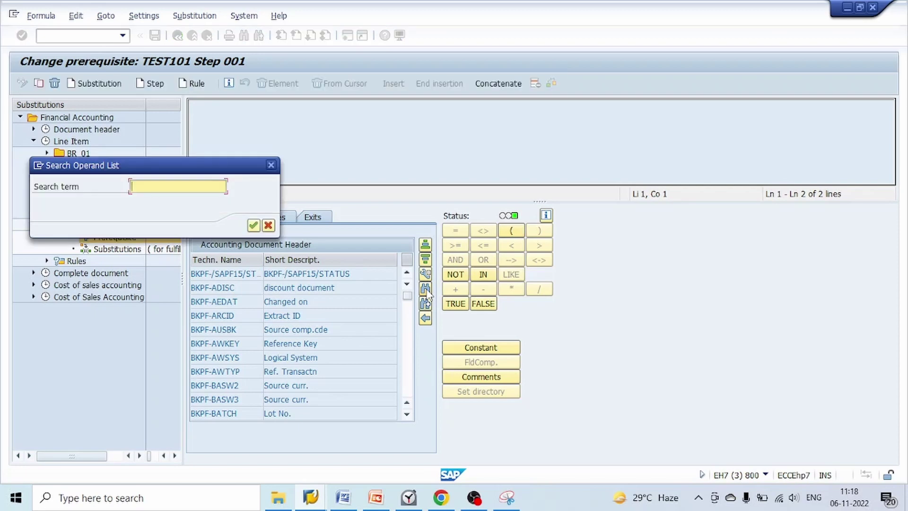
type("b")
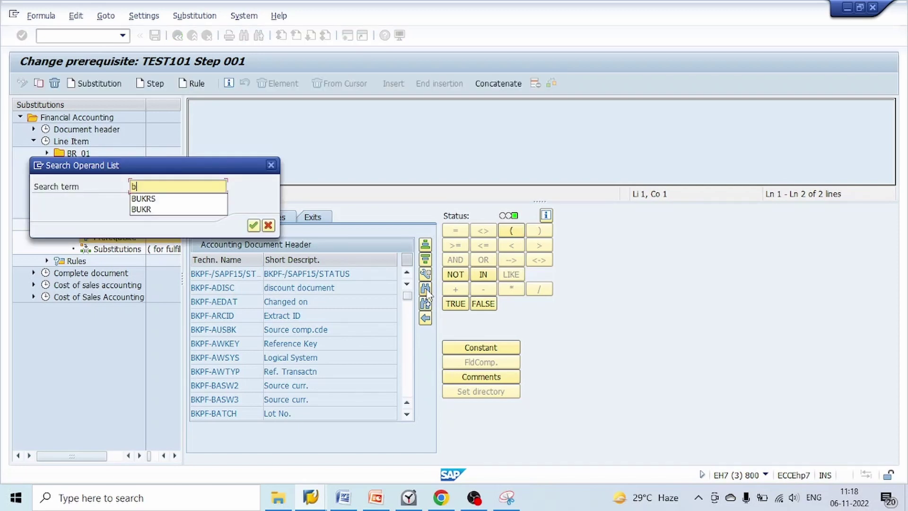
type("ukrs")
key("Return")
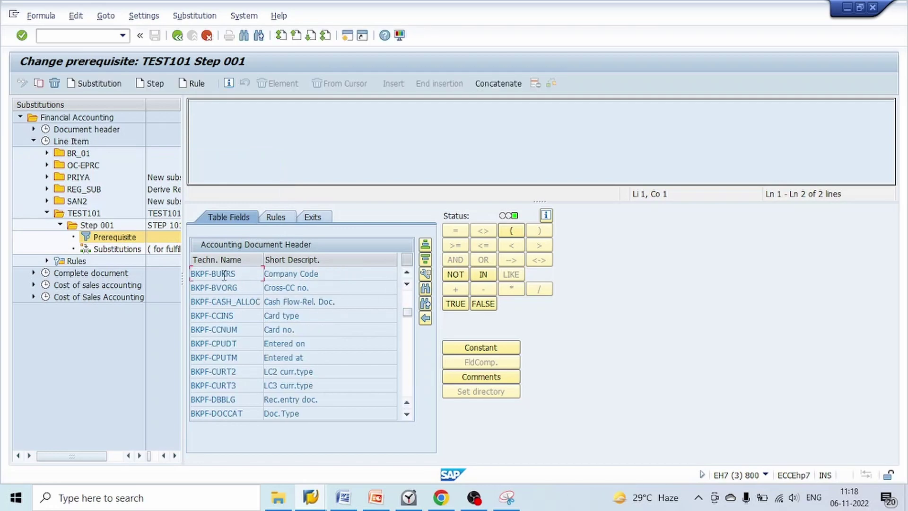
double_click(224, 275)
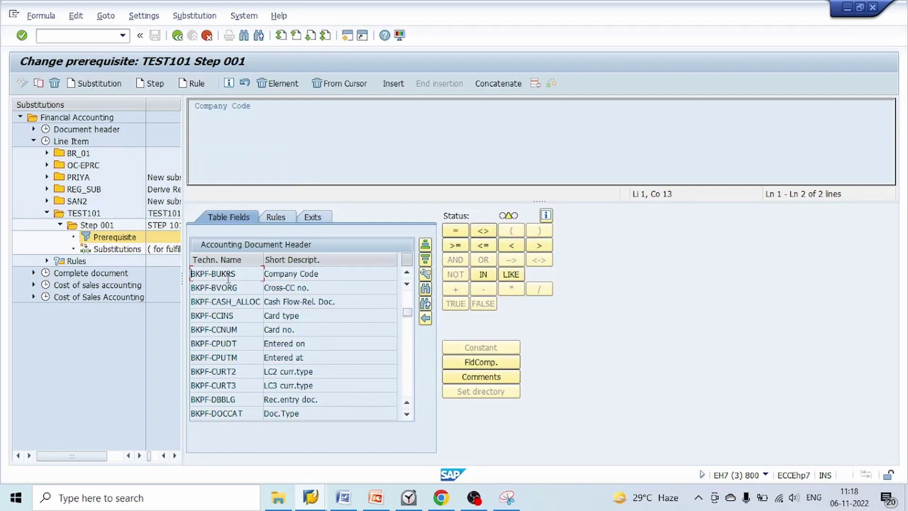
left_click(456, 232)
left_click(494, 348)
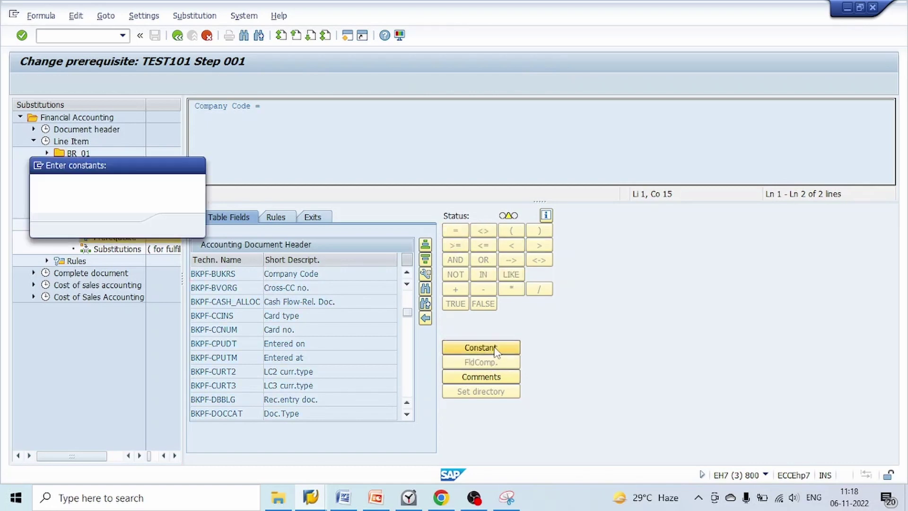
type("2rcb")
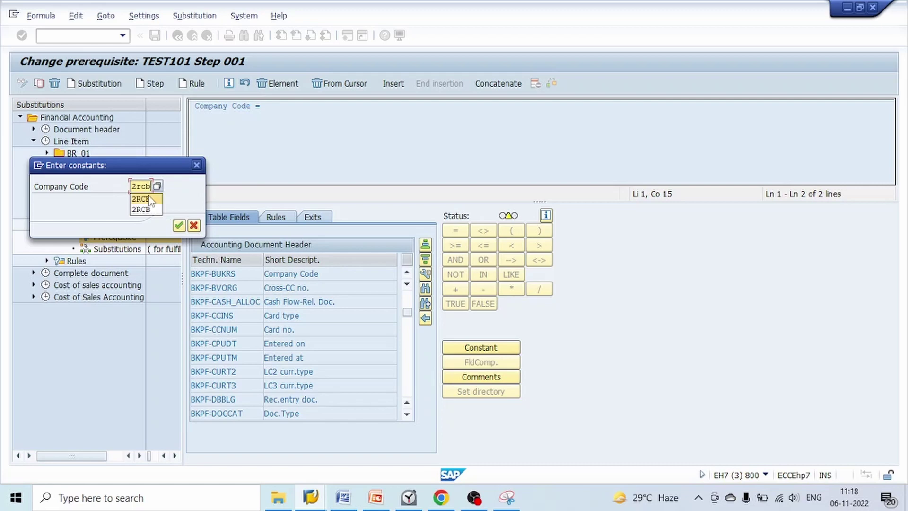
left_click(150, 199)
left_click(179, 226)
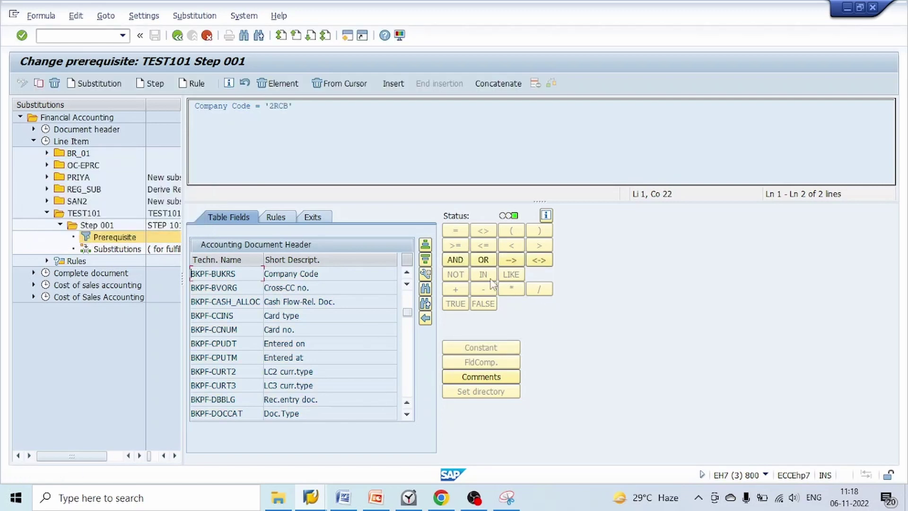
- Append AND BKPF-USNAM equal to a specific user ID constant, then go to Substitutions
left_click(455, 265)
left_click(425, 289)
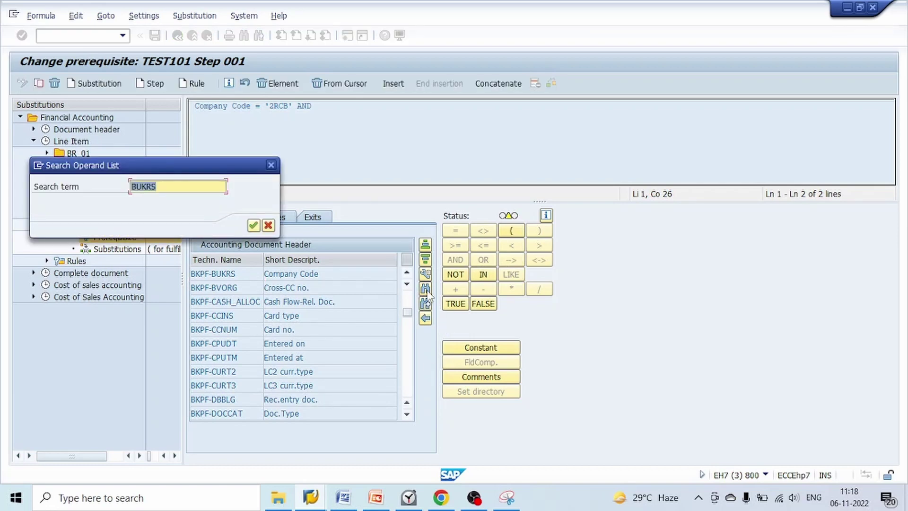
type("usnam")
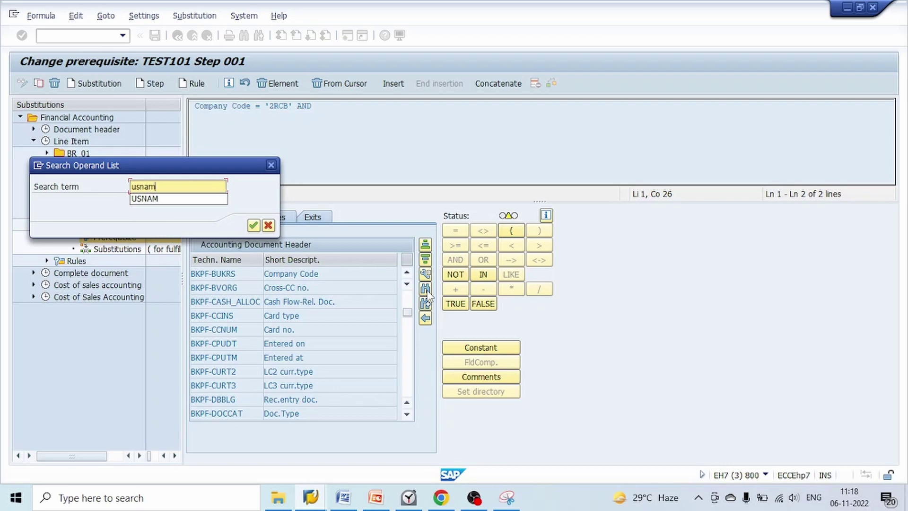
key("Return")
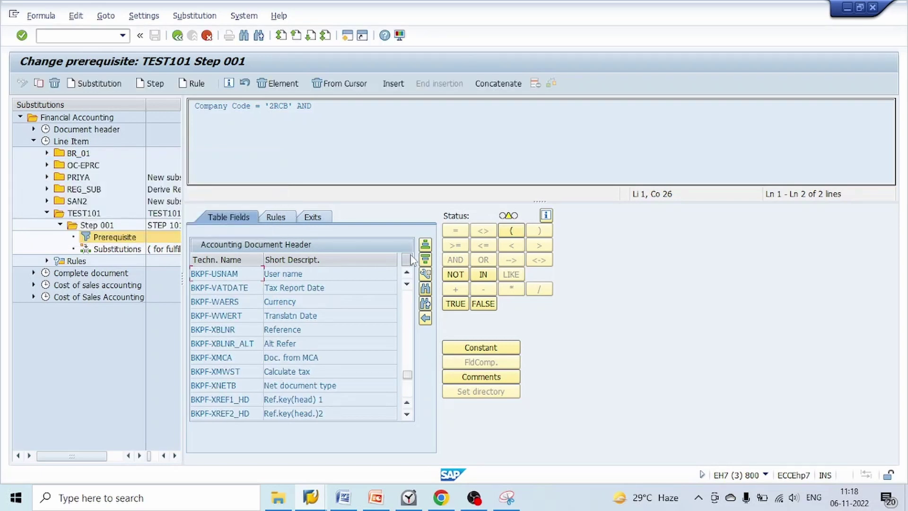
double_click(235, 275)
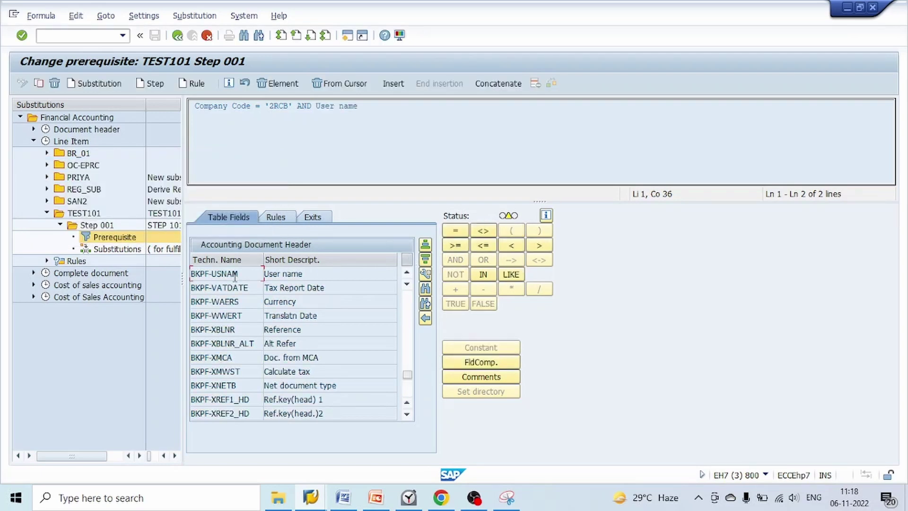
left_click(456, 235)
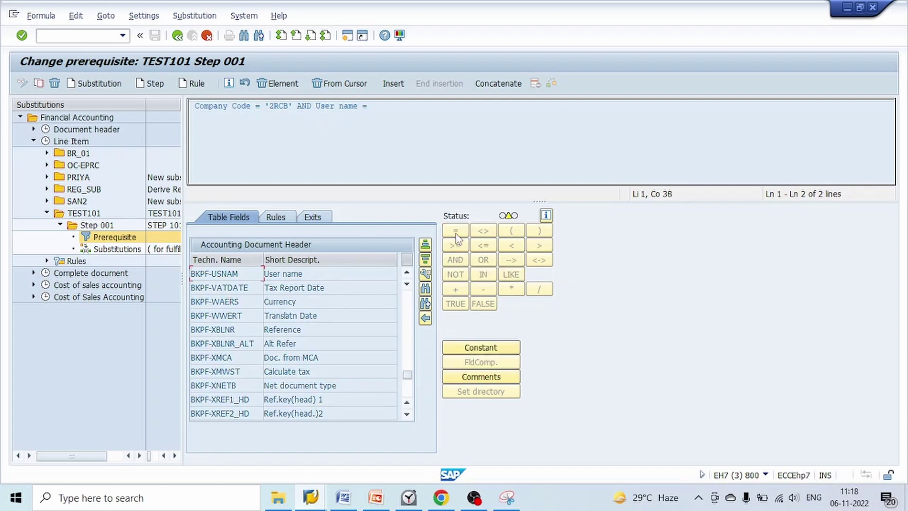
left_click(500, 350)
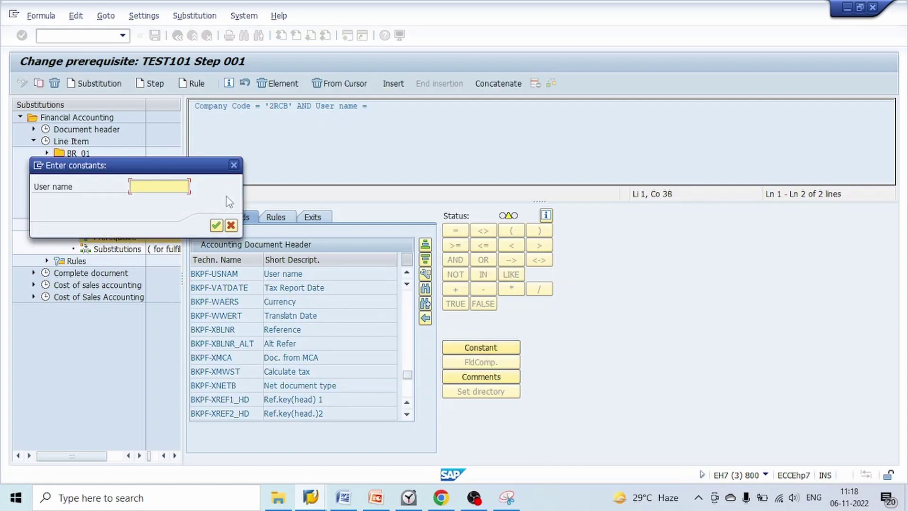
type("95")
key("Down")
key("Return")
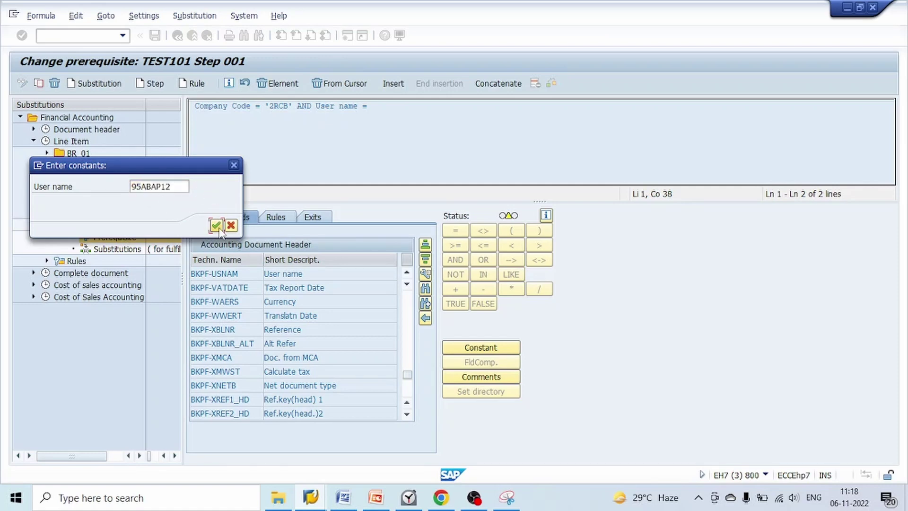
left_click(218, 227)
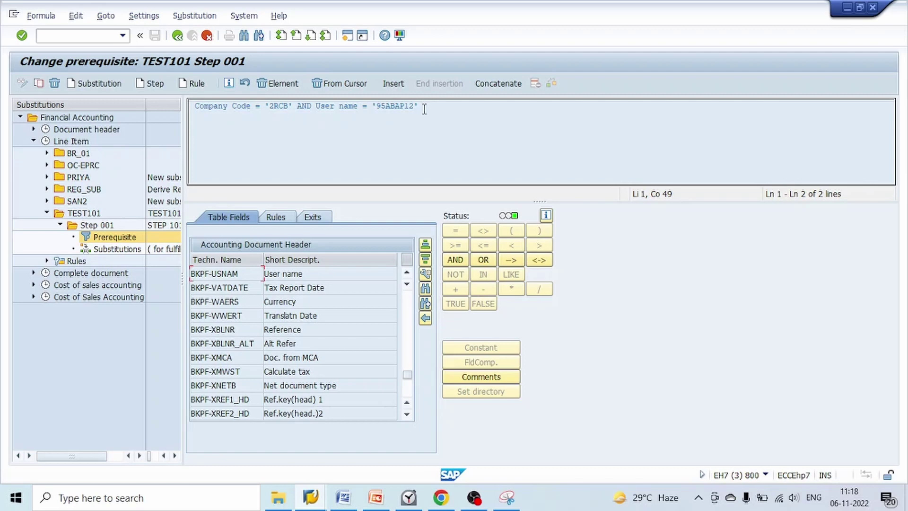
double_click(122, 253)
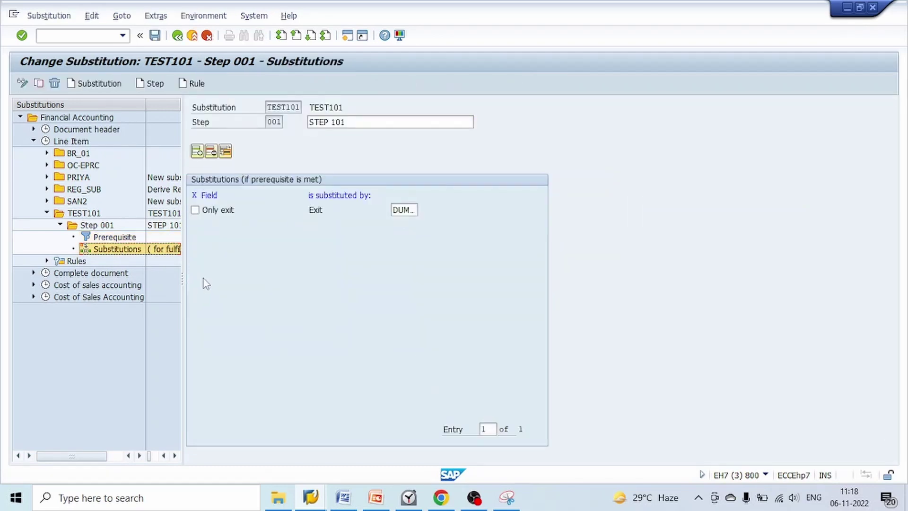
- Add a substitution entry setting line-item text SGTXT to constant XYZ123, and save
left_click(197, 152)
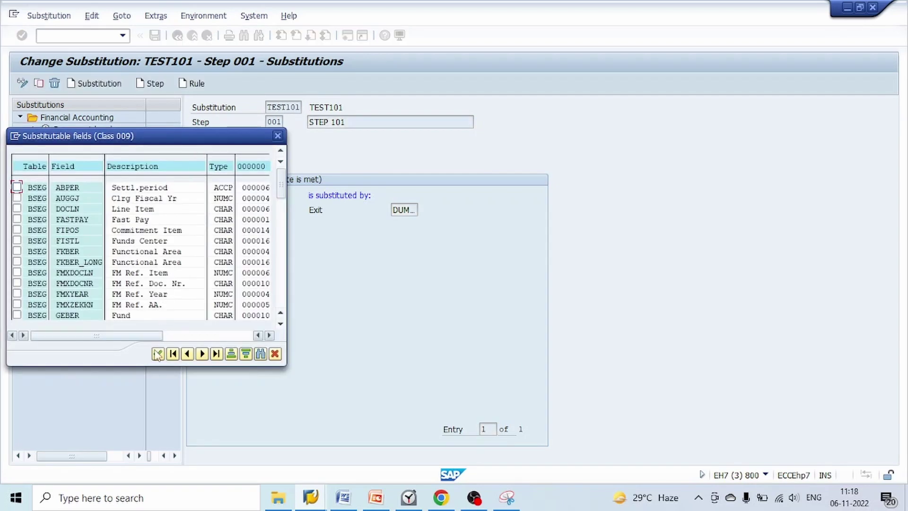
left_click(261, 354)
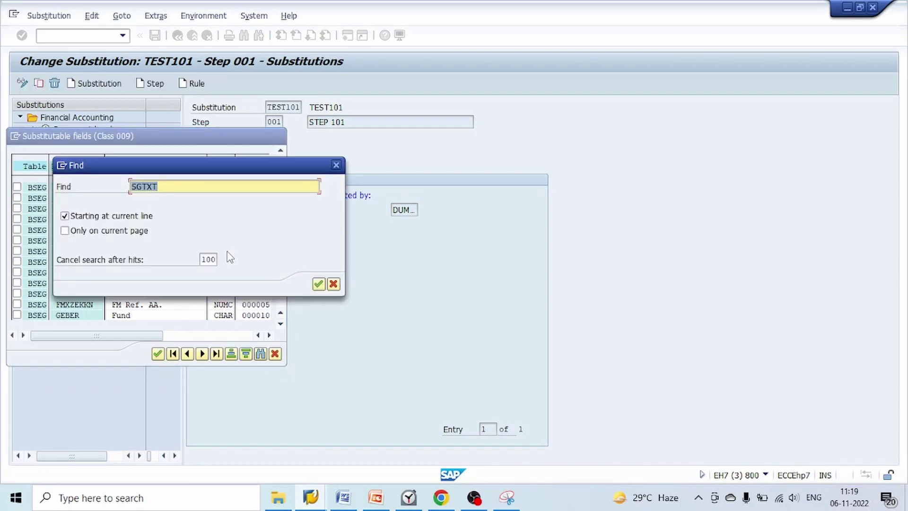
type("sgtxt")
key("Return")
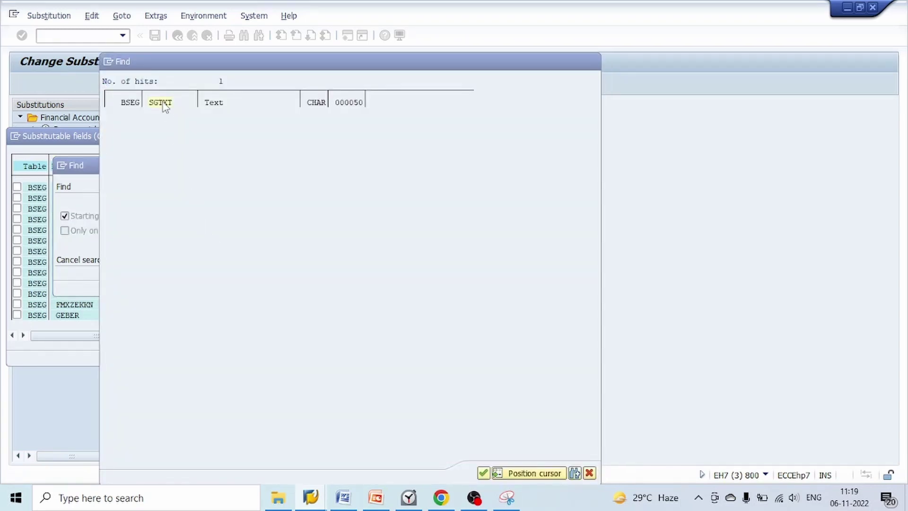
double_click(160, 102)
double_click(71, 189)
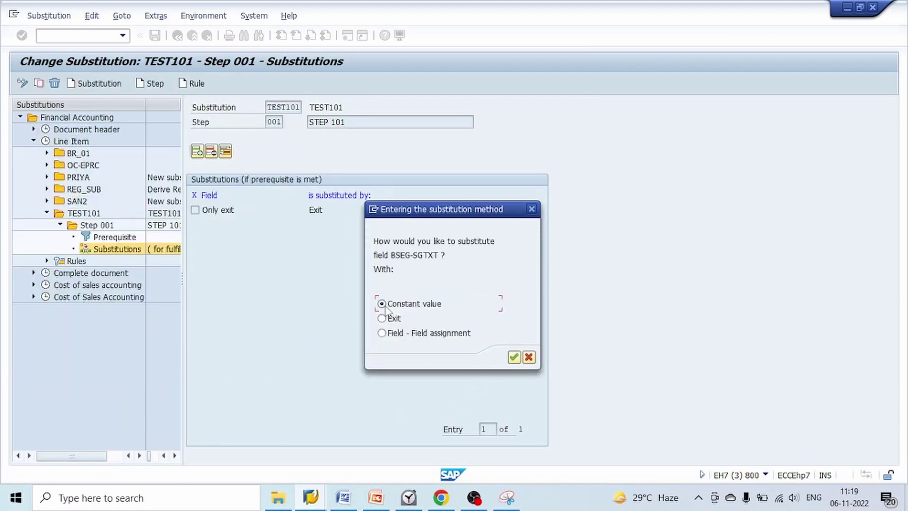
left_click(514, 357)
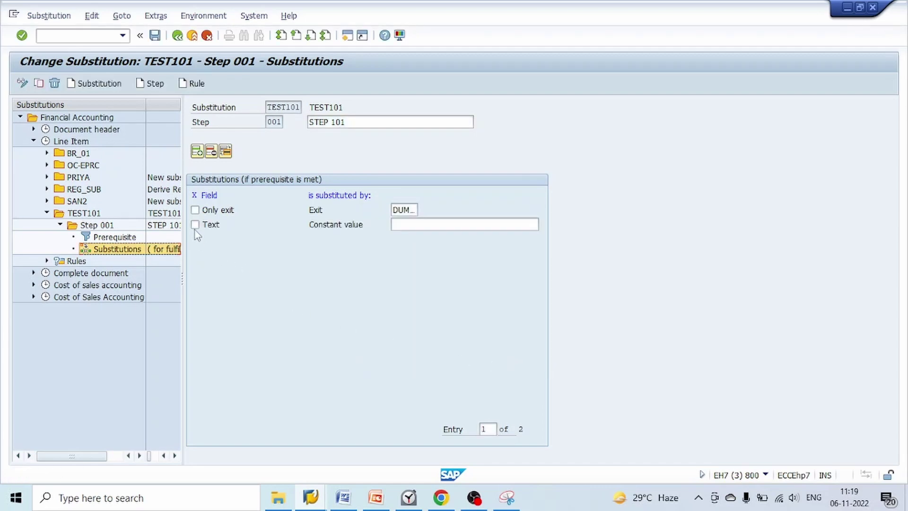
left_click(194, 224)
left_click(402, 225)
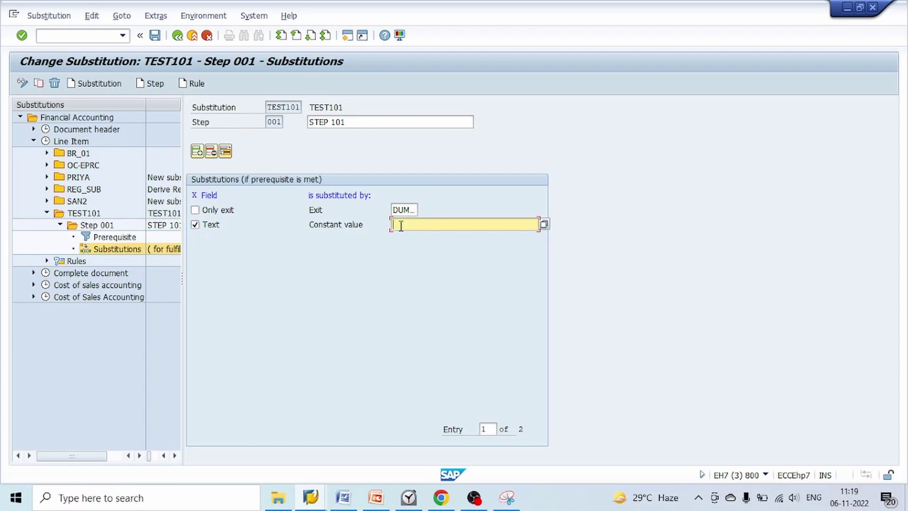
type("XYZ123")
left_click(154, 37)
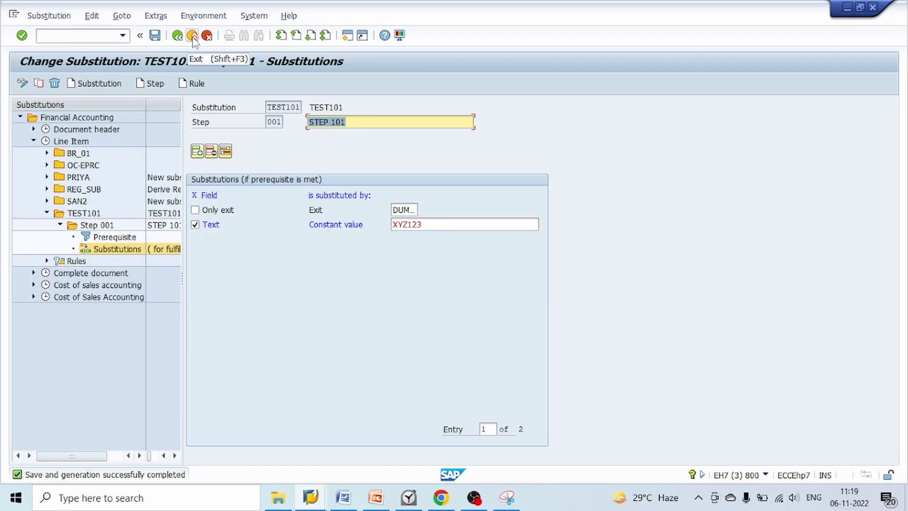
- Back out five screens to the overview listing 2RCB, call point 2, TEST101
left_click(178, 37)
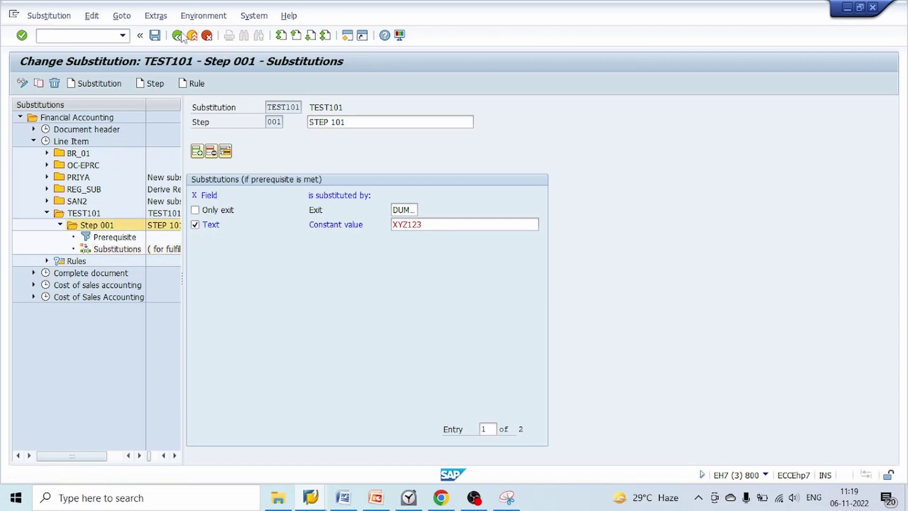
left_click(178, 36)
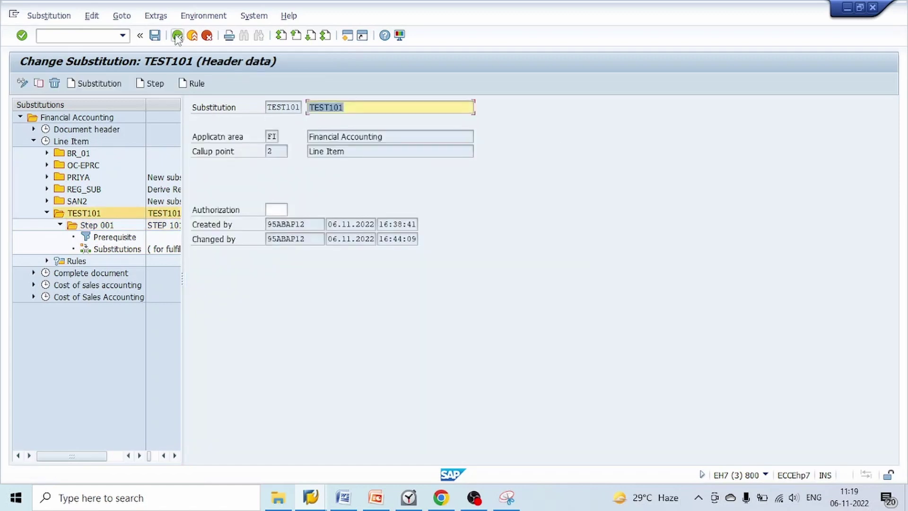
left_click(177, 37)
left_click(177, 37)
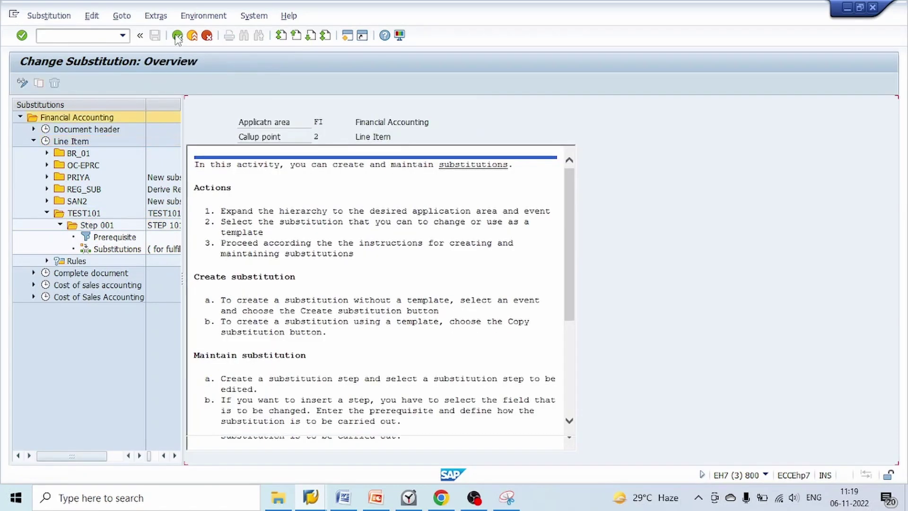
left_click(176, 37)
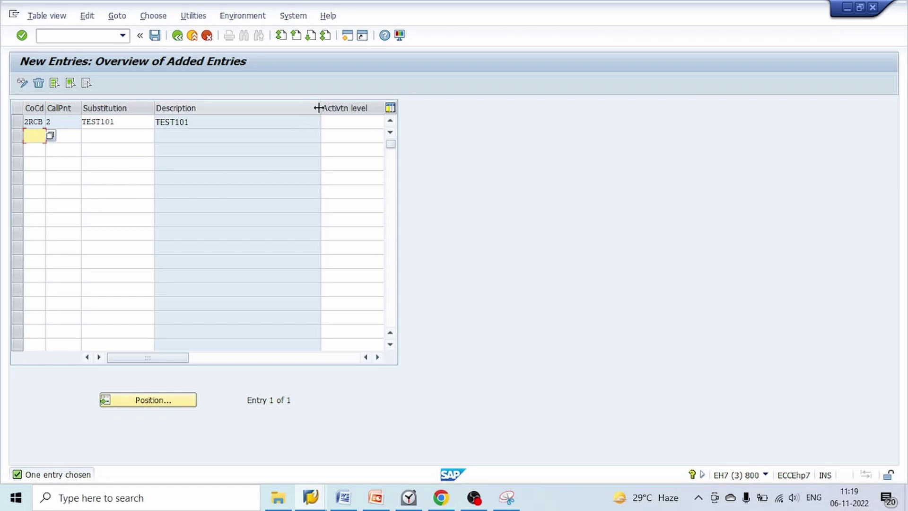
- Set the 2RCB TEST101 entry's activation level to 1 (Active) and save
left_click_drag(275, 110, 260, 109)
left_click(296, 122)
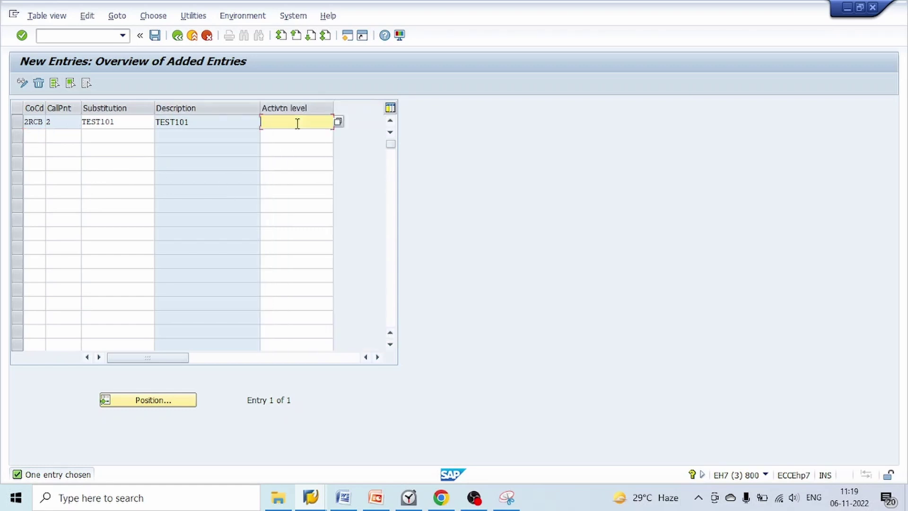
left_click(338, 123)
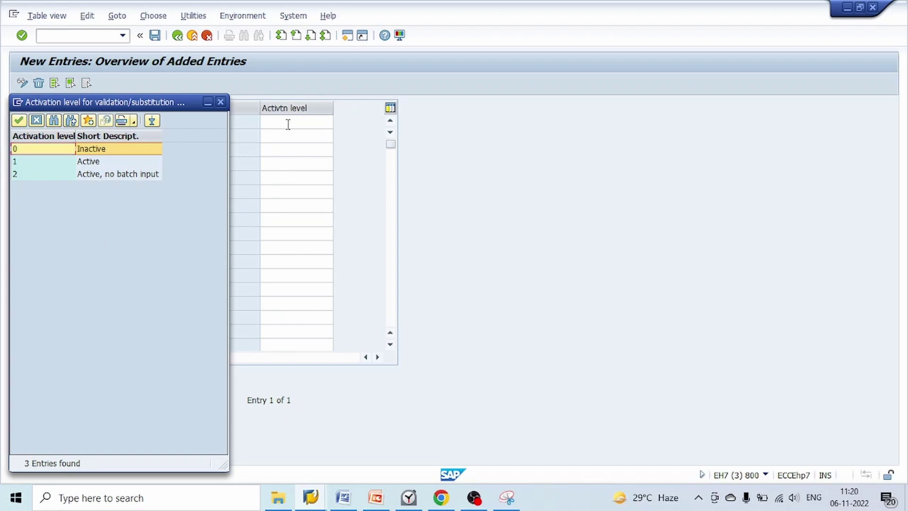
left_click(21, 162)
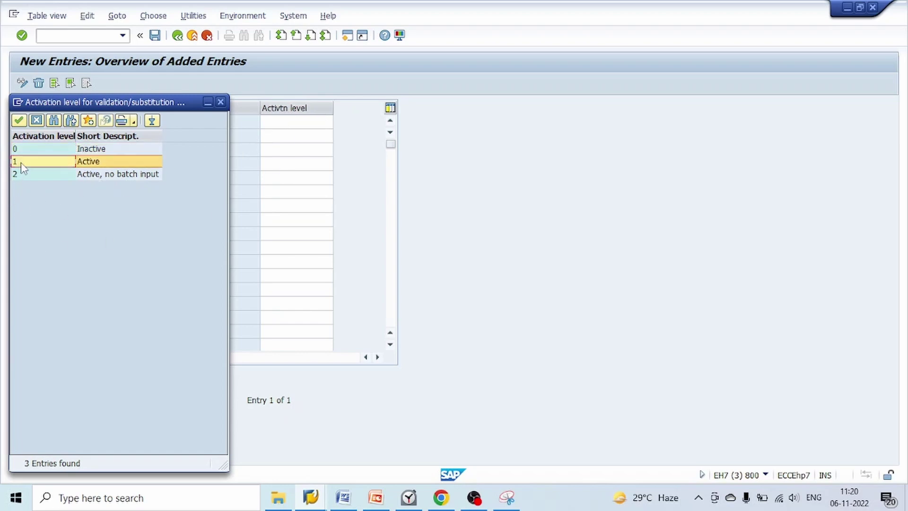
left_click(21, 121)
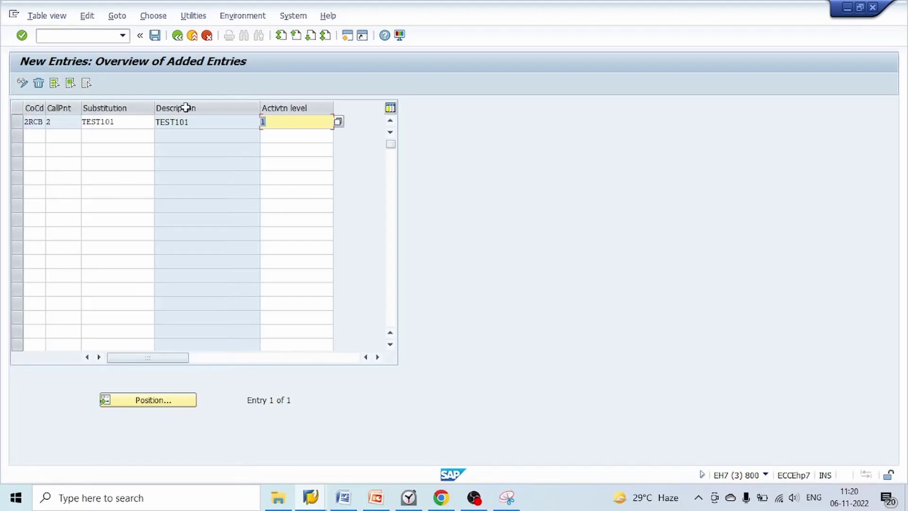
left_click(155, 36)
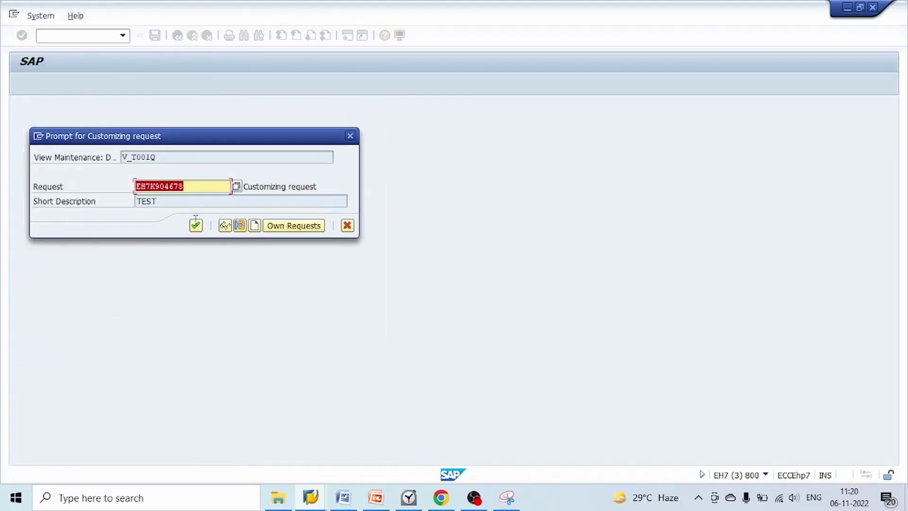
- Accept the proposed customizing request for view V_T001Q
left_click(196, 225)
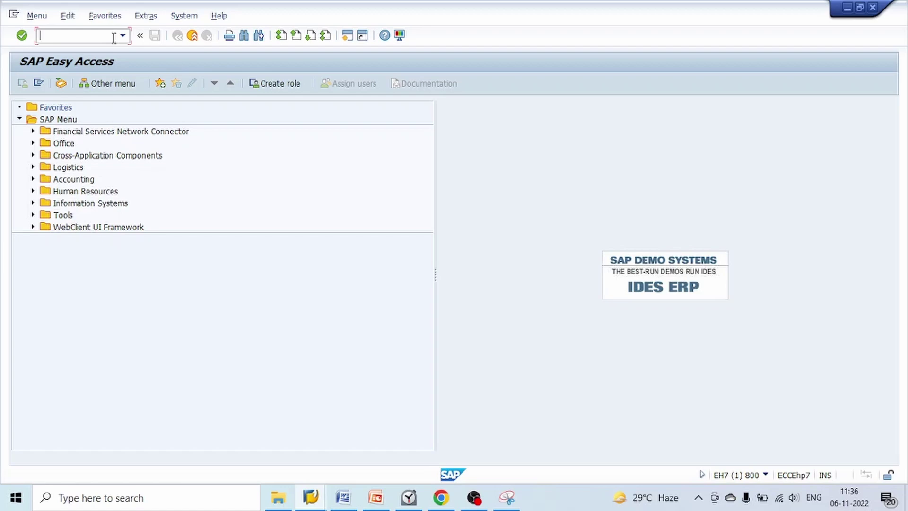
- Start an FB50 G/L account document dated 06112022 with header text TEST
type("FB50")
key("Return")
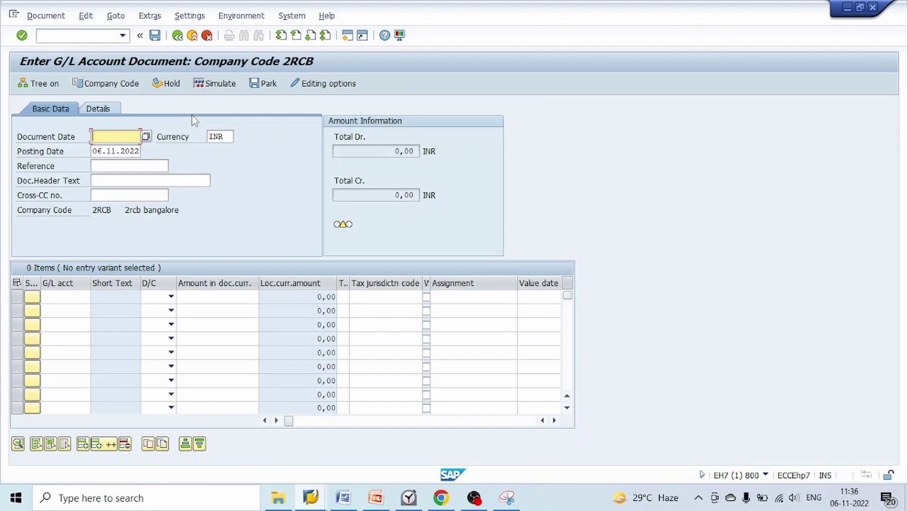
type("06112022")
key("Tab")
key("Tab")
key("Tab")
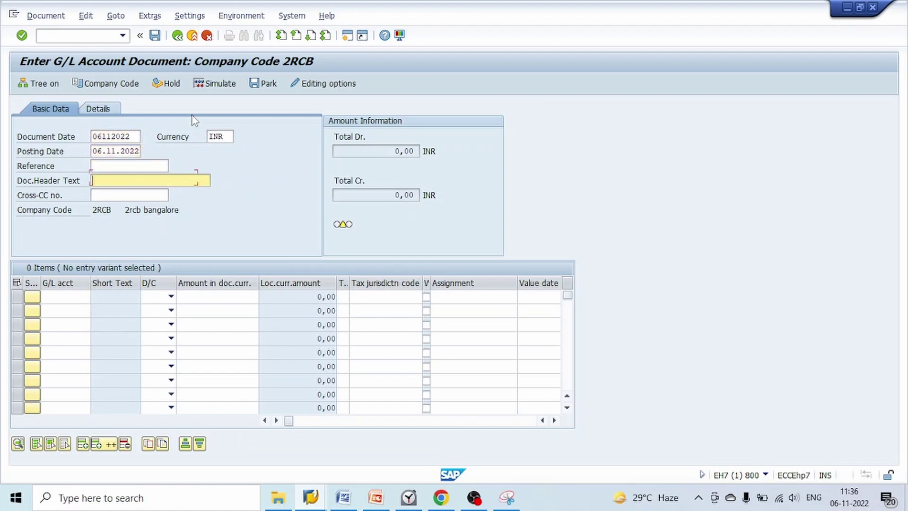
key("Down")
key("Return")
key("Return")
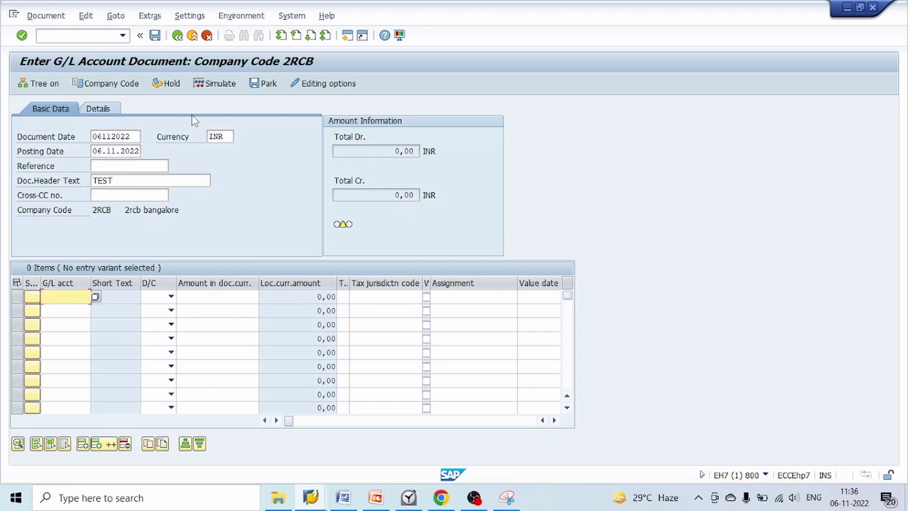
- Enter line 1: account 4016, debit 5000, item text TESTDEBT
type("4016")
key("Tab")
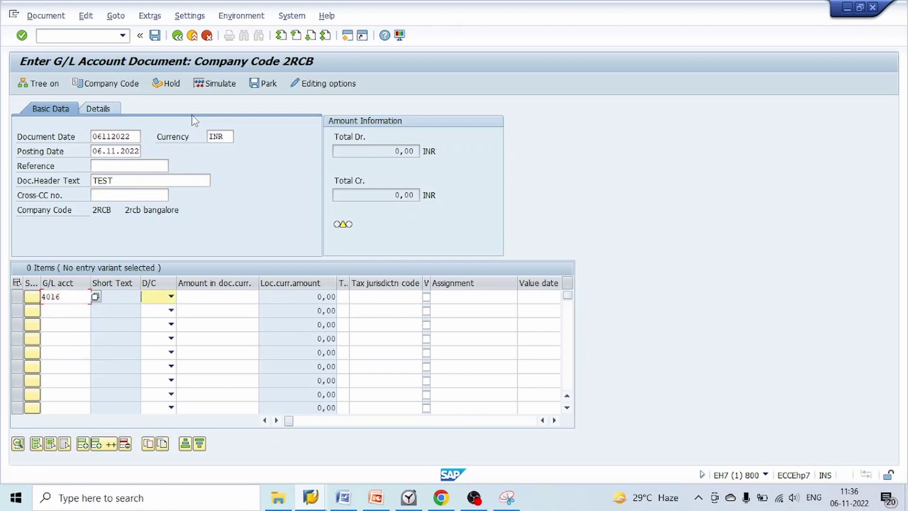
key("Down")
key("Tab")
type("5000")
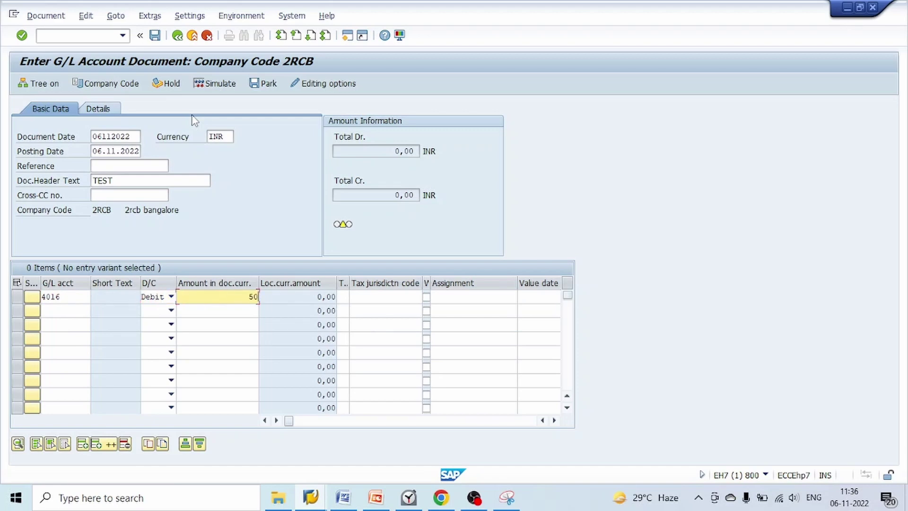
key("Tab")
key("Tab")
key("Tab")
key("Tab")
key("Tab")
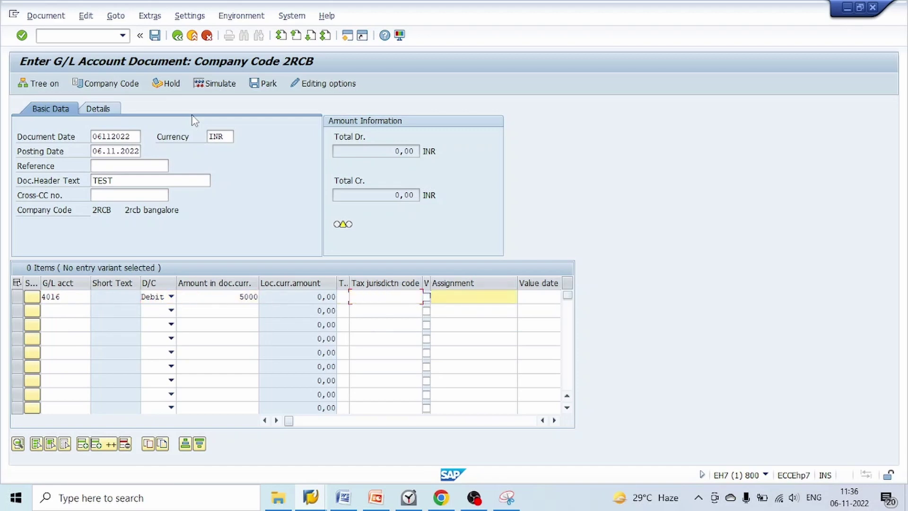
key("Tab")
key("Down")
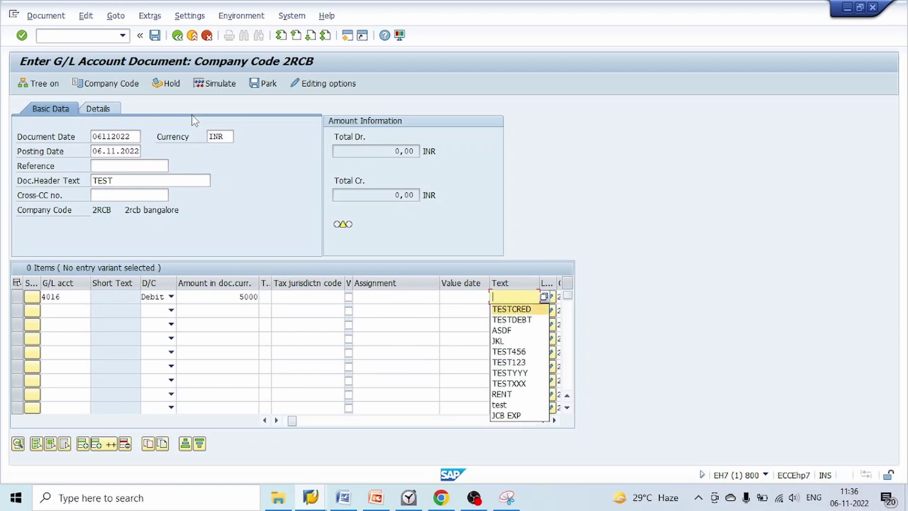
key("Down")
key("Return")
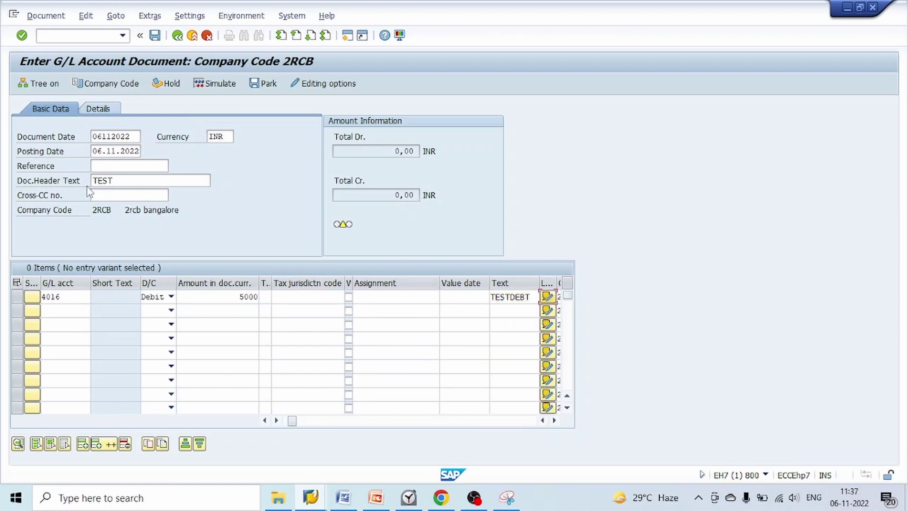
left_click(67, 309)
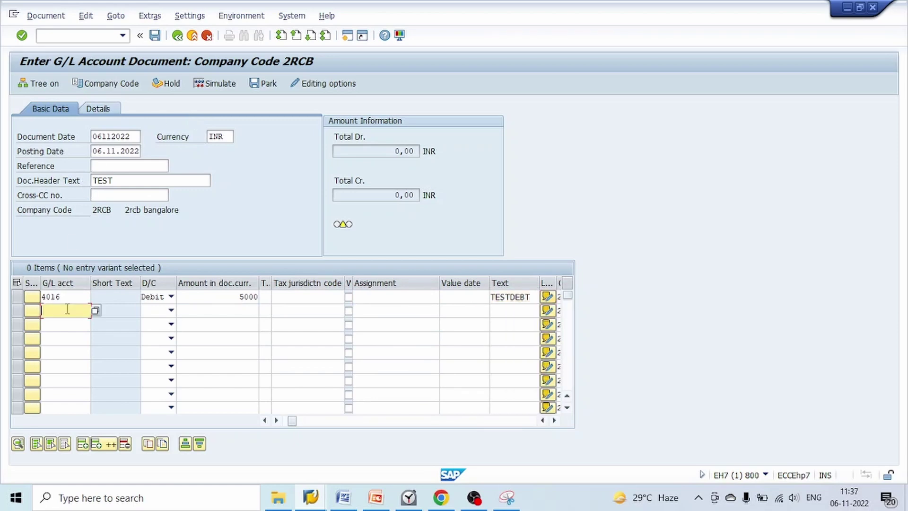
- Enter line 2: account 1000, credit 5000, value date 01012022, item text TESTCRED
type("1000")
key("Tab")
key("Down")
key("Tab")
type("5000")
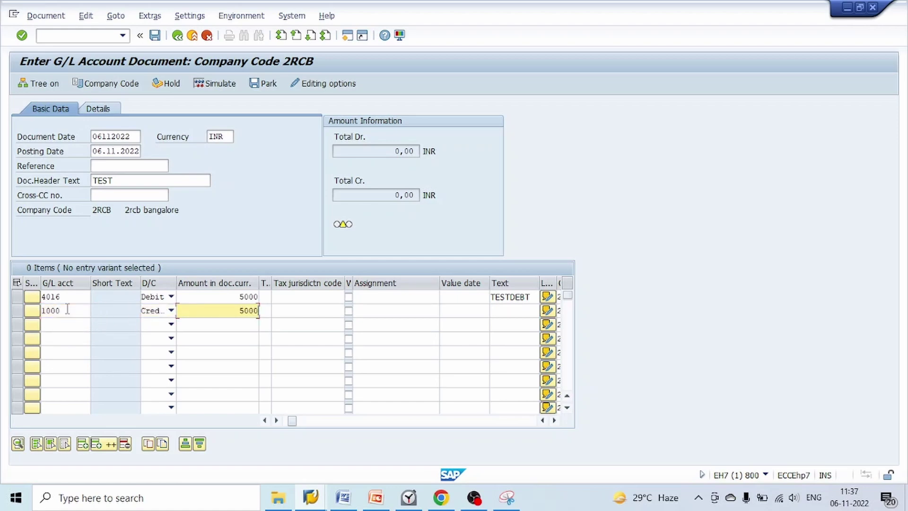
key("Tab")
key("Tab")
key("Tab")
type("01012022")
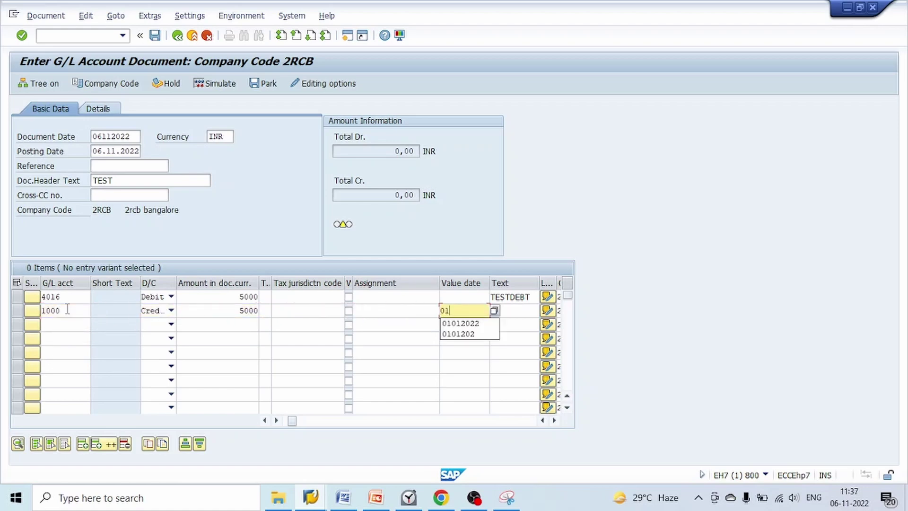
key("Tab")
key("Down")
key("Down")
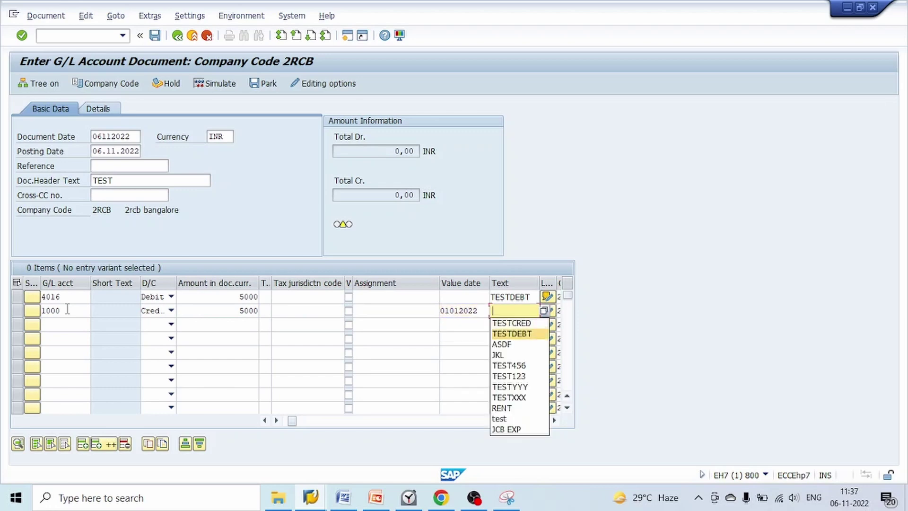
key("Up")
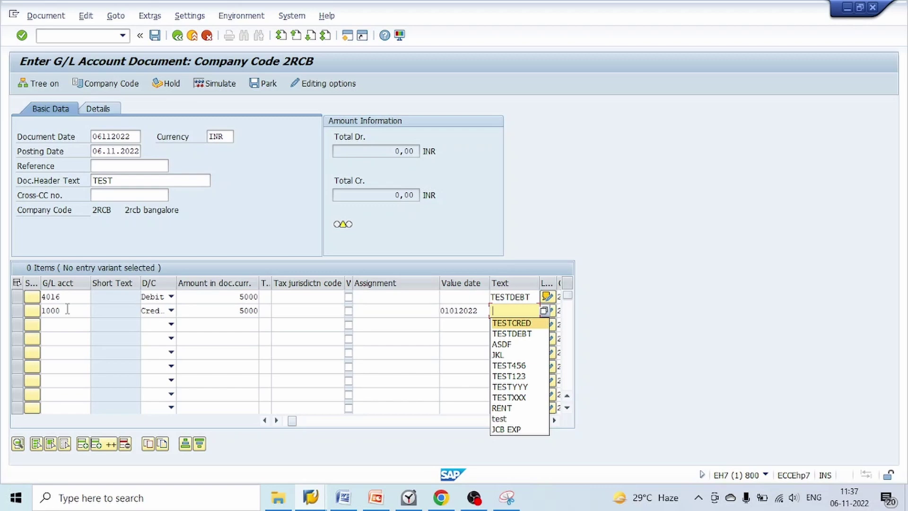
key("Return")
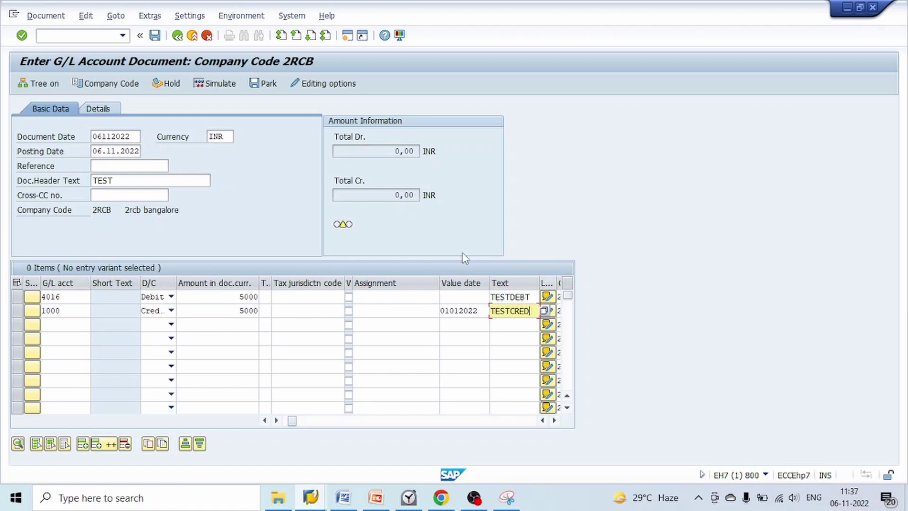
left_click(502, 282)
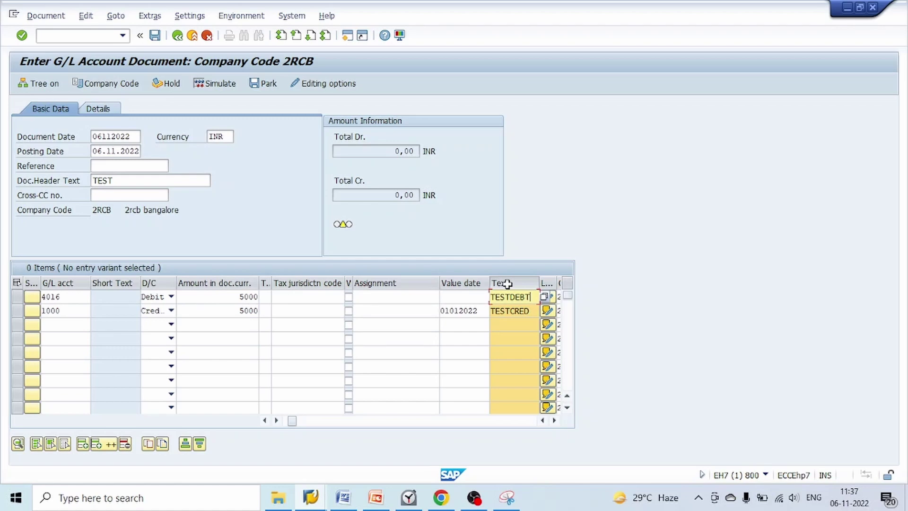
left_click(502, 283)
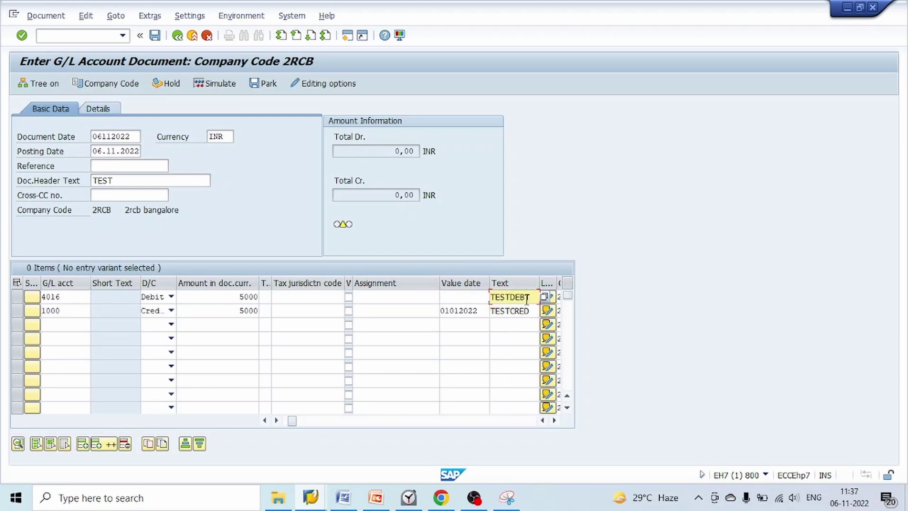
- Validate the lines so both texts become XYZ123, then post as document 92
key("Return")
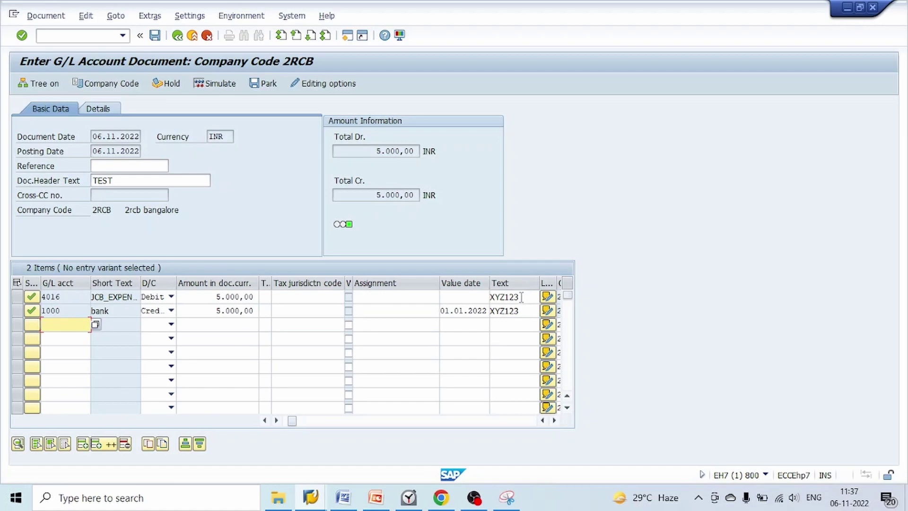
left_click(156, 35)
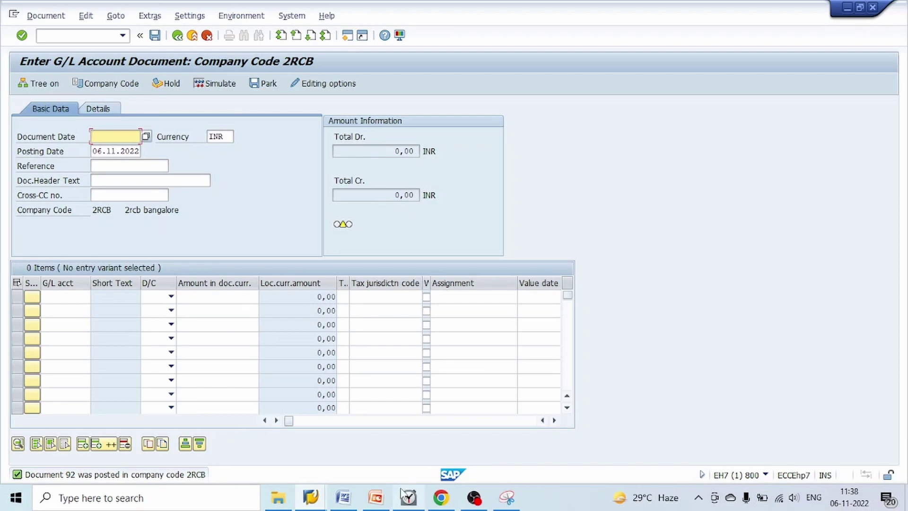
- In the BSEG data browser, rerun the selection for document number 92
left_click(316, 505)
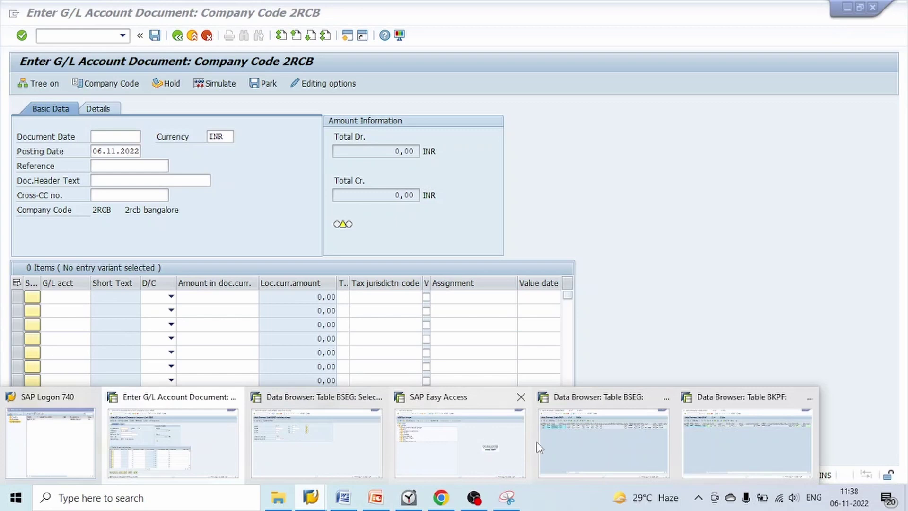
left_click(585, 443)
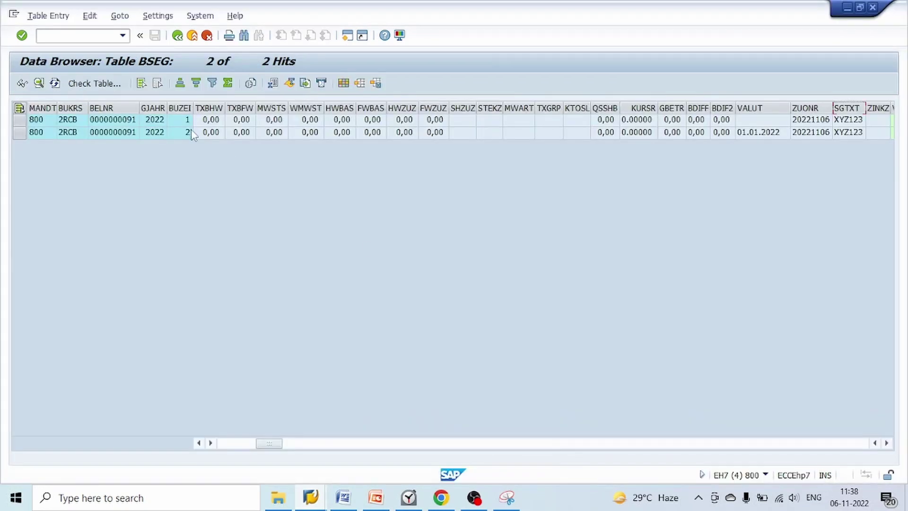
left_click(177, 36)
key("Tab")
key("Tab")
key("Tab")
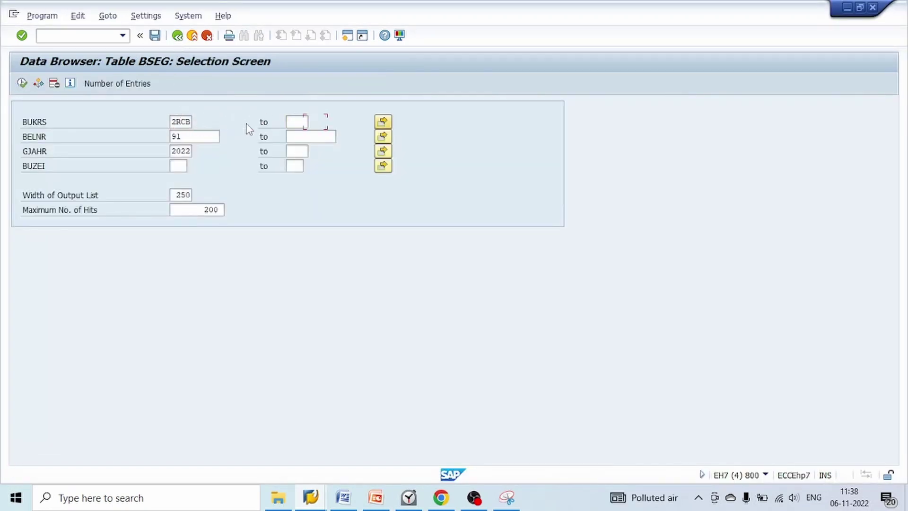
type("92")
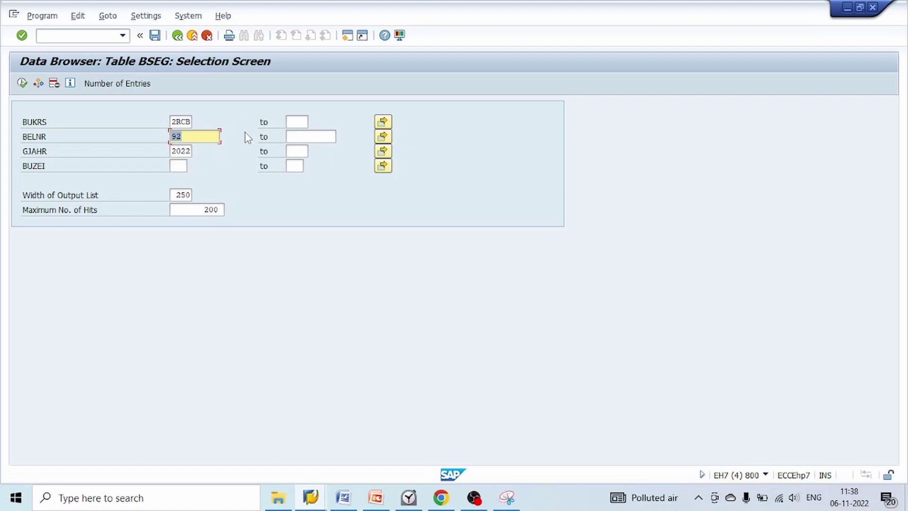
left_click(22, 83)
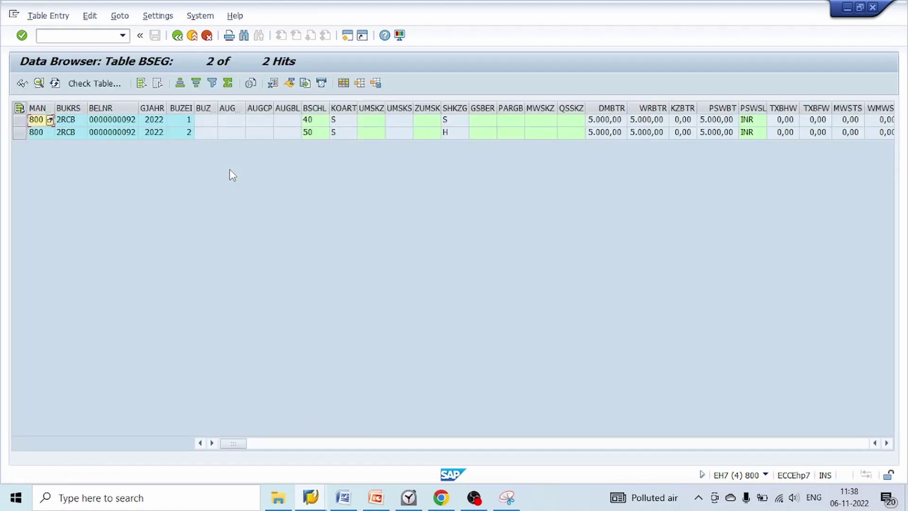
- Check both result rows for 5,000.00 INR amounts and item text XYZ123
left_click(126, 122)
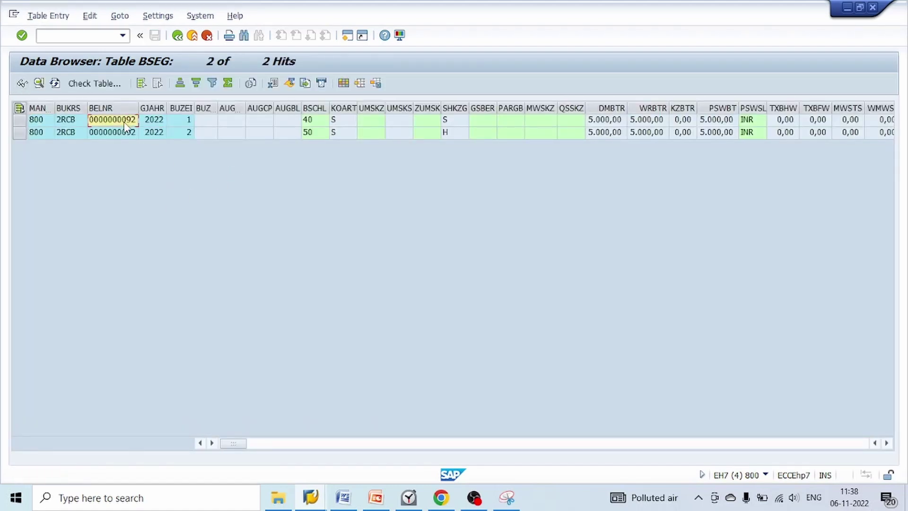
key("Right")
key("Right")
key("Right")
key("Right")
key("Right")
key("Right")
key("Right")
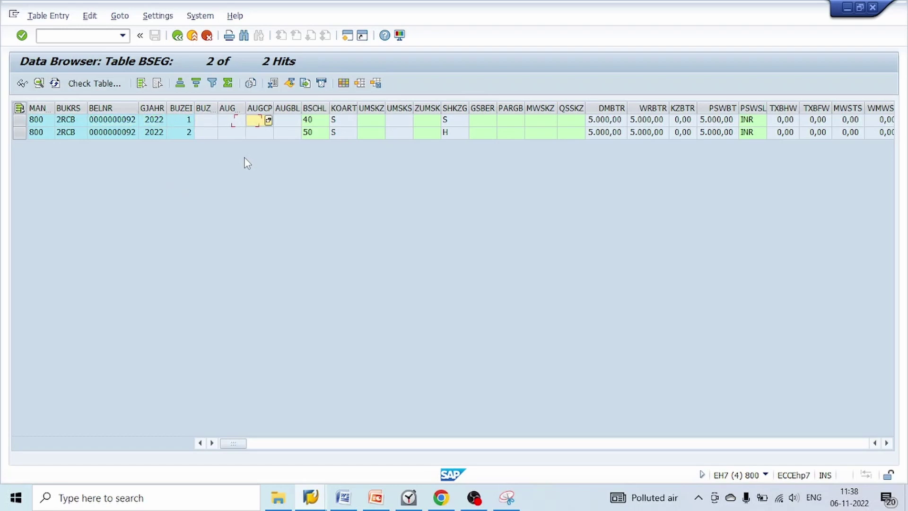
key("Down")
key("Right")
key("Right")
key("Right")
key("Right")
key("Right")
key("Right")
key("Right")
key("Right")
key("Right")
key("Right")
key("Right")
key("Right")
key("Right")
key("Right")
key("Right")
key("Right")
key("Right")
key("Right")
key("Right")
key("Right")
key("Right")
key("Right")
key("Right")
key("Right")
key("Right")
key("Right")
key("Right")
key("Right")
key("Right")
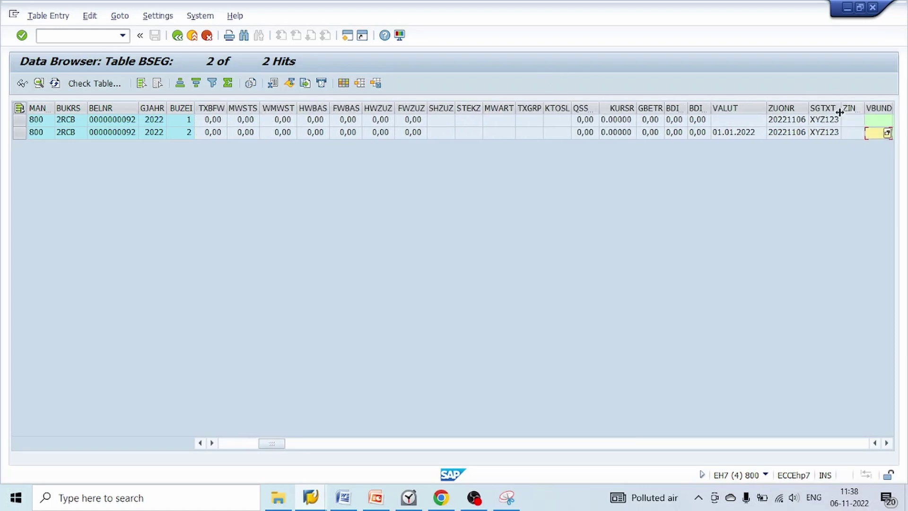
left_click(821, 108)
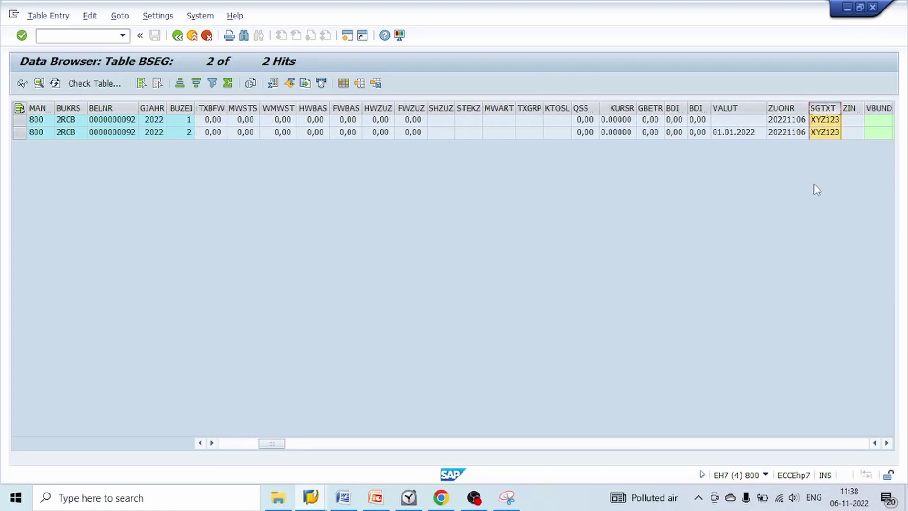
left_click(828, 136)
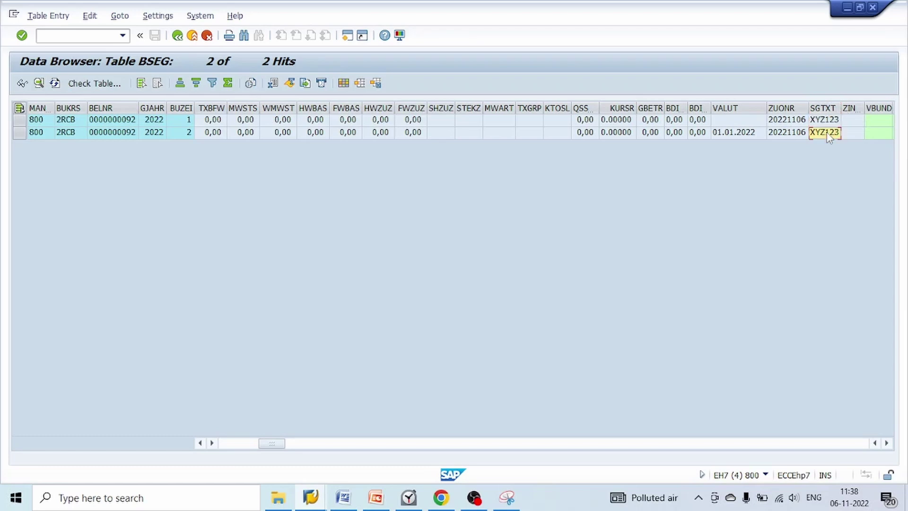
key("Up")
left_click(833, 136)
left_click(829, 122)
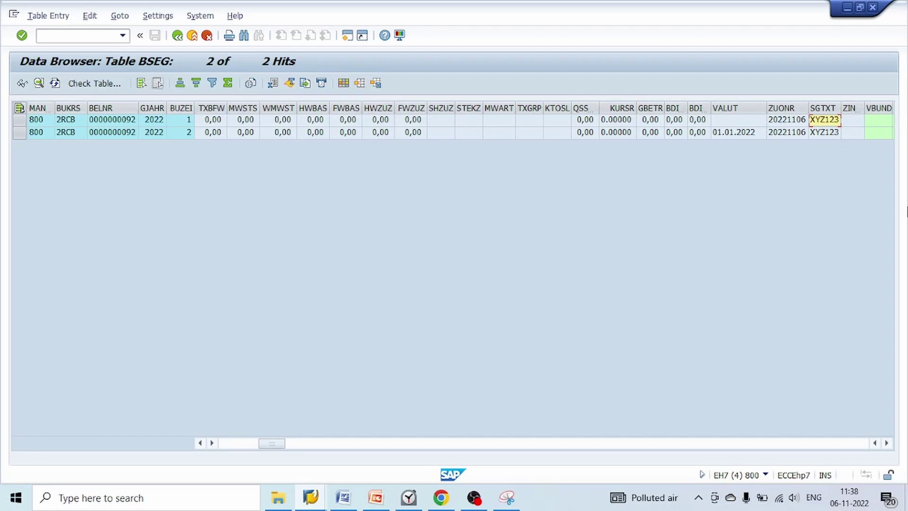